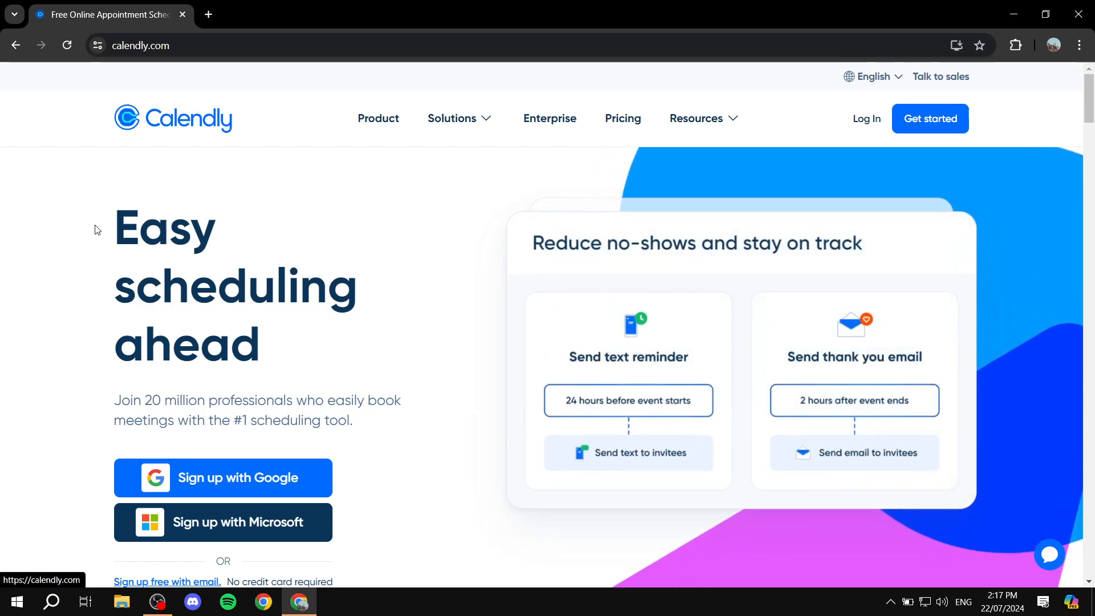
# Step: Browse the Pricing plans, then return to the Calendly home page
pyautogui.click(618, 119)
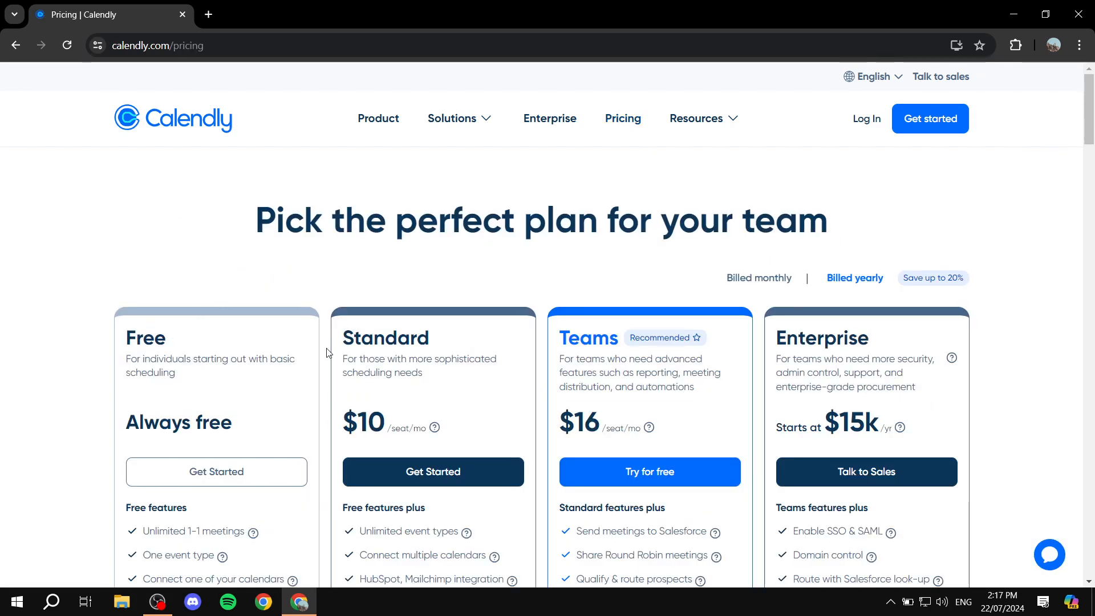
pyautogui.scroll(-1, 242, 357)
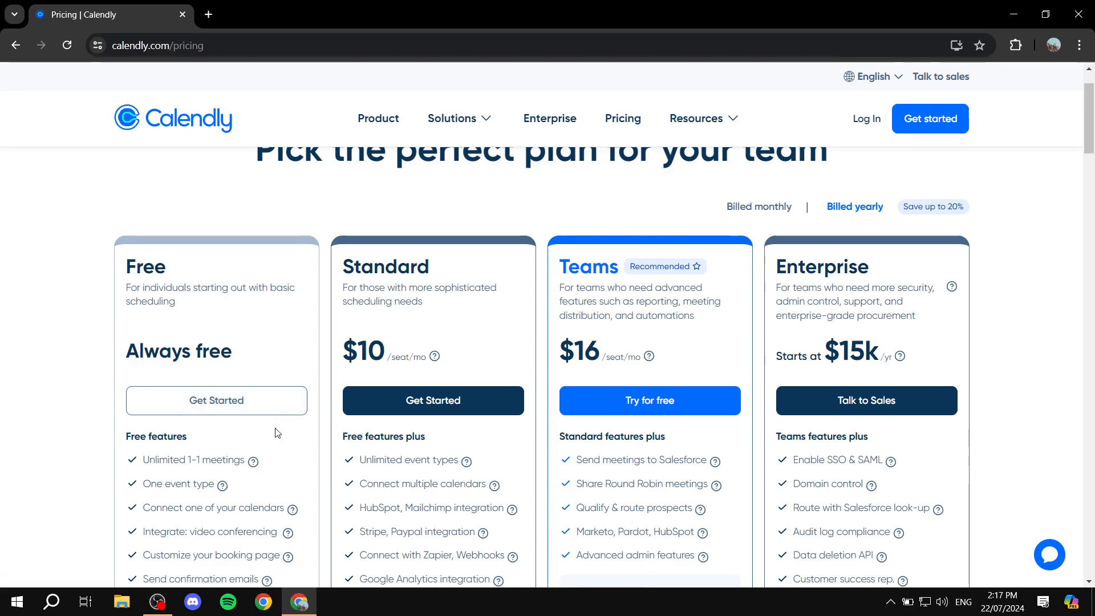
pyautogui.scroll(1, 275, 432)
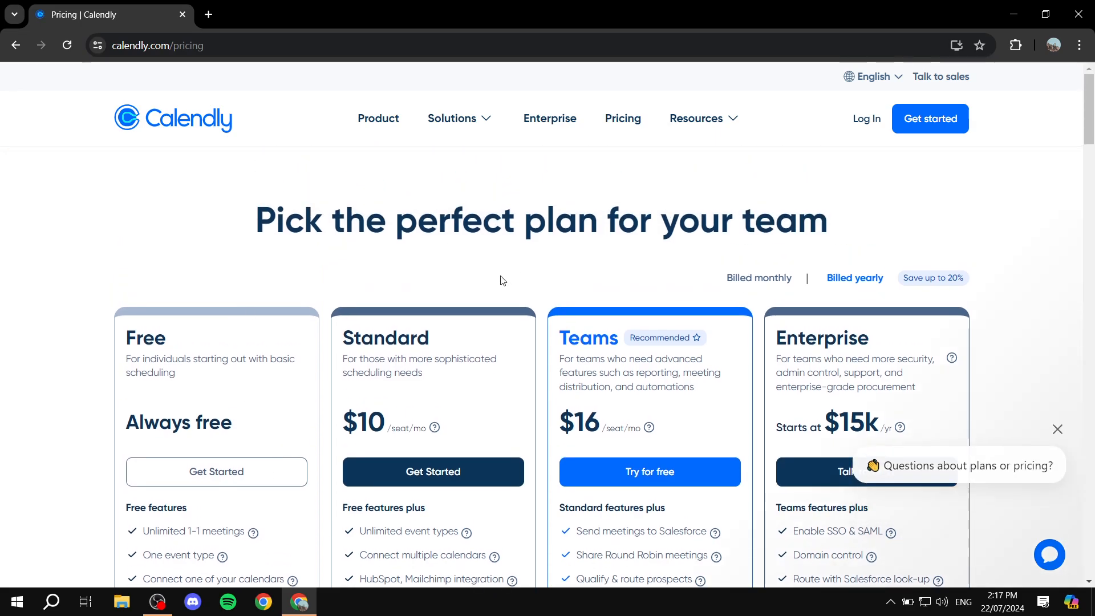
pyautogui.click(215, 127)
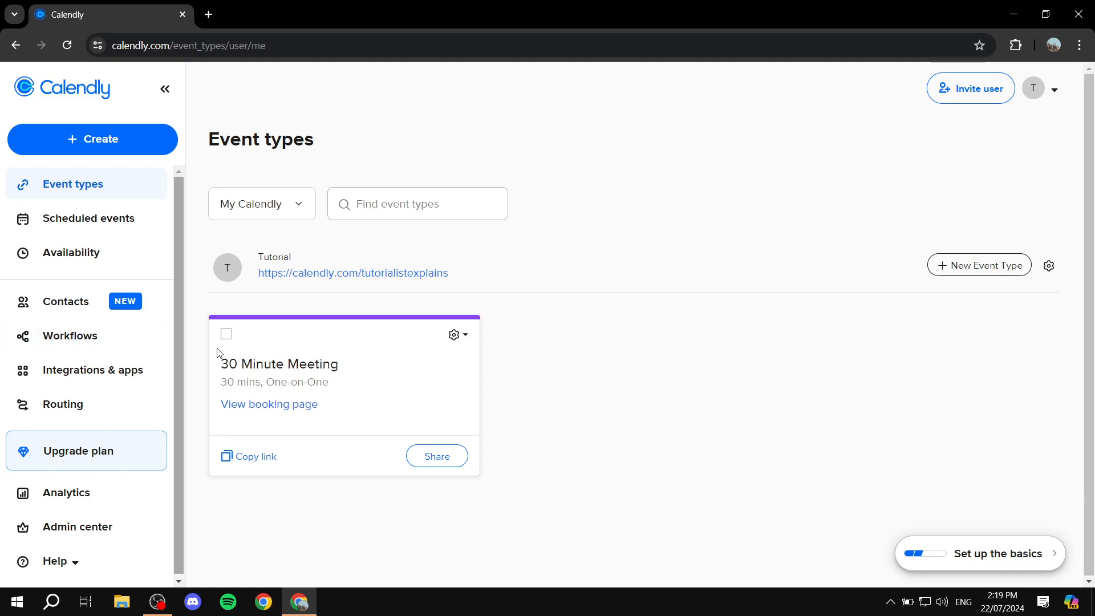
# Step: In Availability weekly hours, make Friday unavailable and give Sunday 09:00–17:00
pyautogui.scroll(-1, 137, 508)
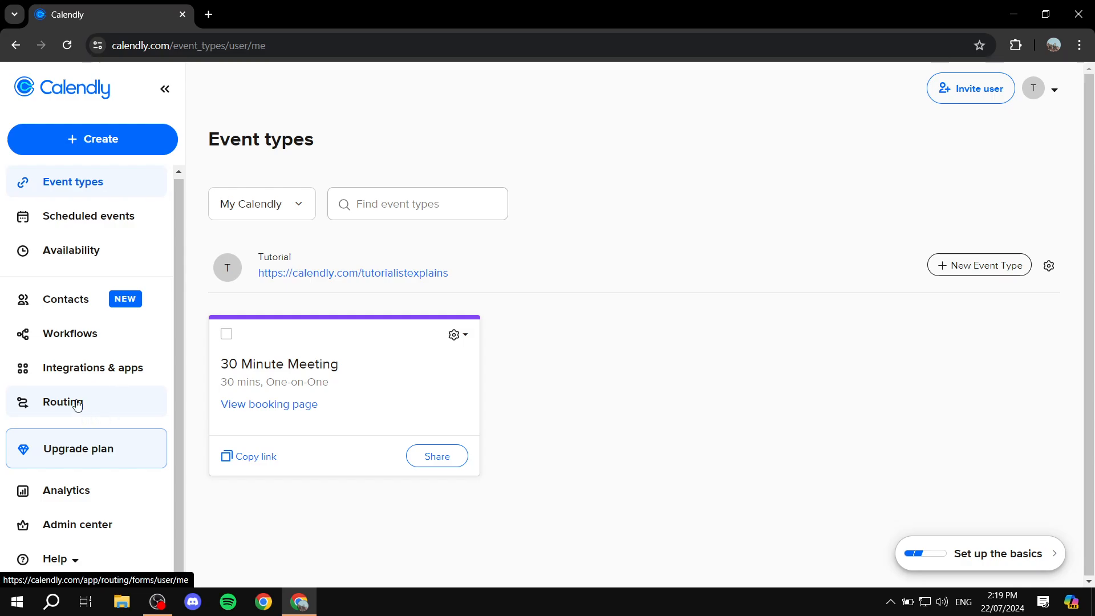
pyautogui.click(72, 255)
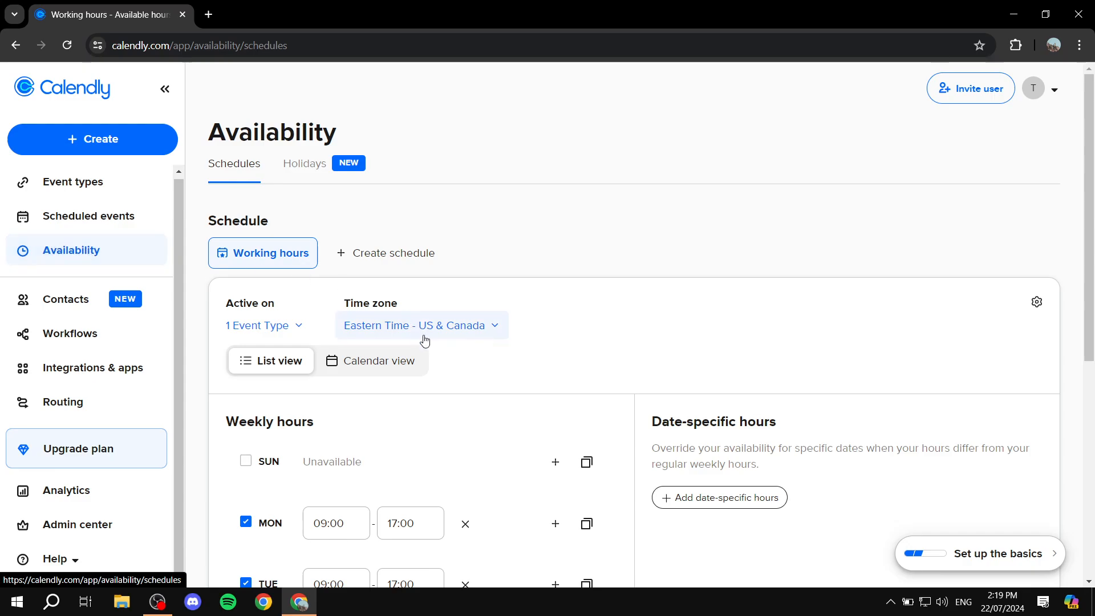
pyautogui.scroll(-3, 457, 350)
pyautogui.scroll(-1, 457, 347)
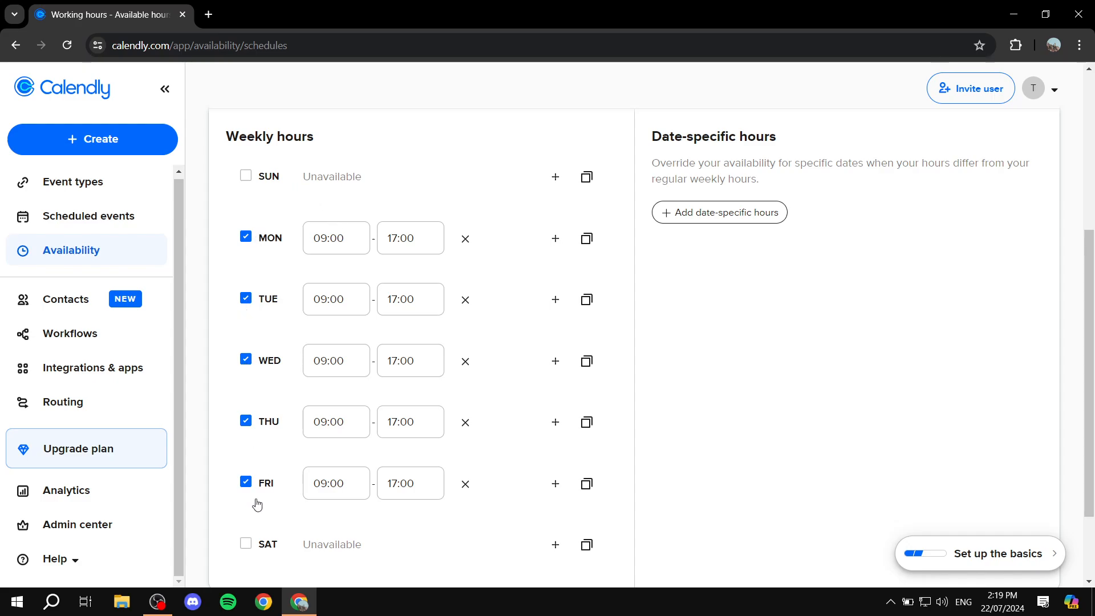
pyautogui.click(246, 484)
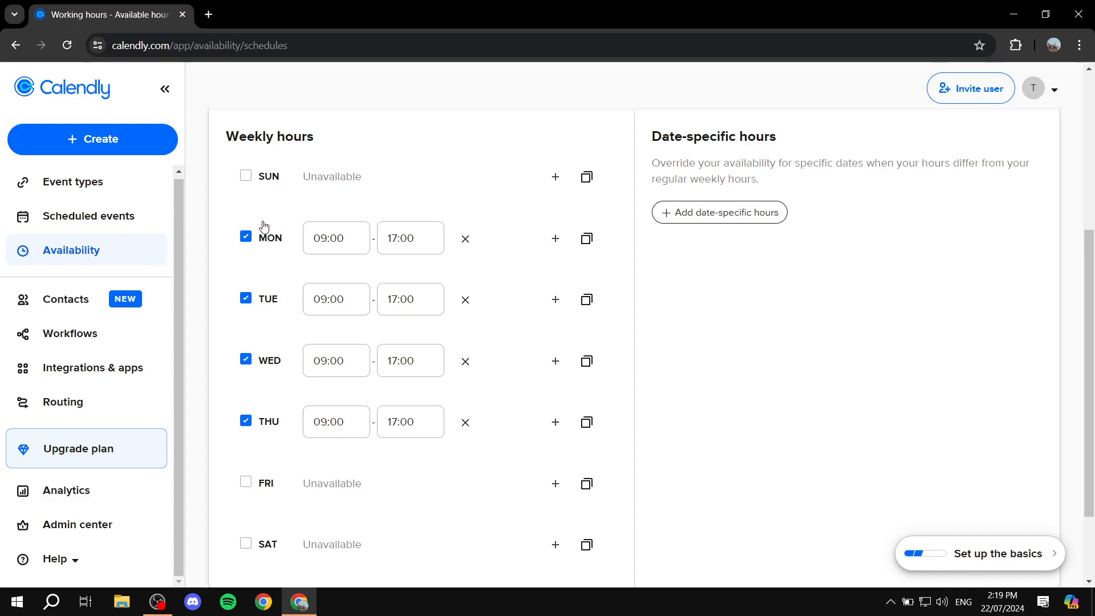
pyautogui.click(246, 176)
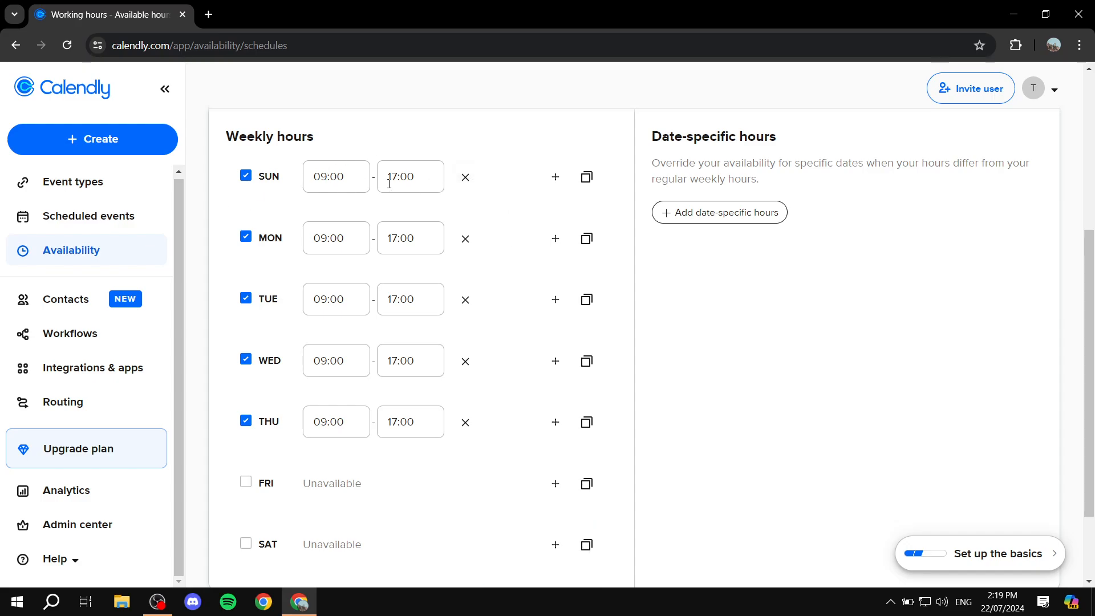
# Step: Add a second Sunday time slot from 20:30 to 23:30
pyautogui.click(560, 181)
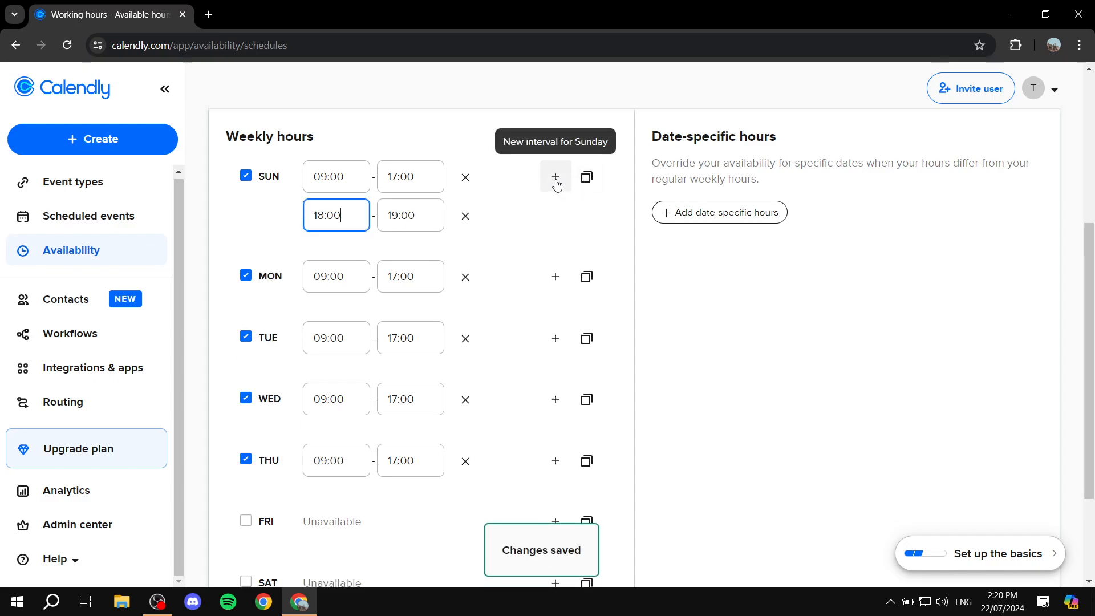
pyautogui.click(363, 217)
pyautogui.scroll(-2, 368, 332)
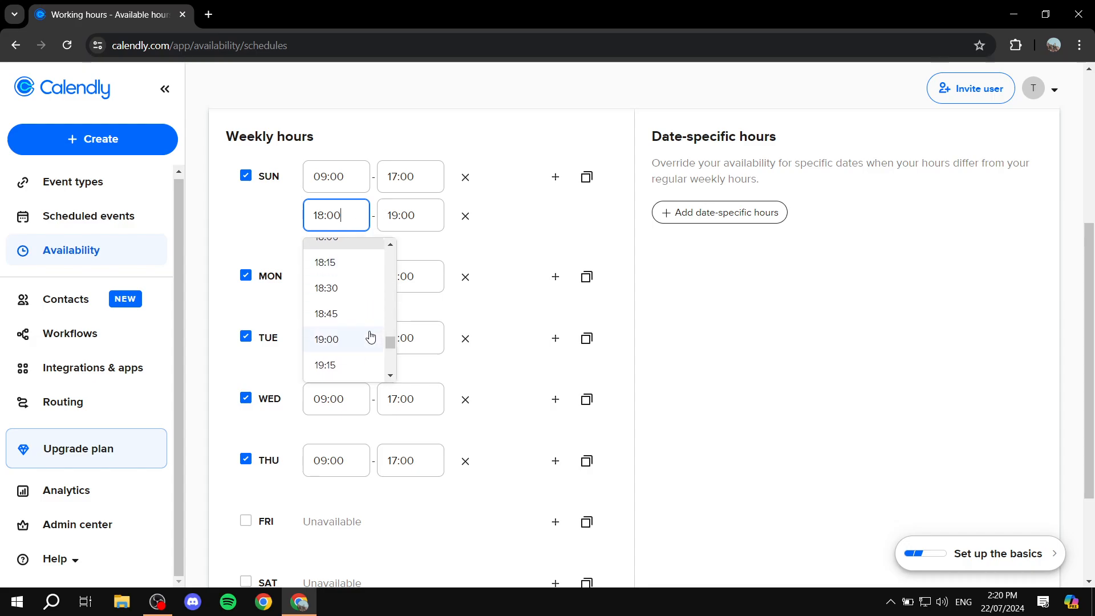
pyautogui.scroll(-3, 366, 325)
pyautogui.click(348, 283)
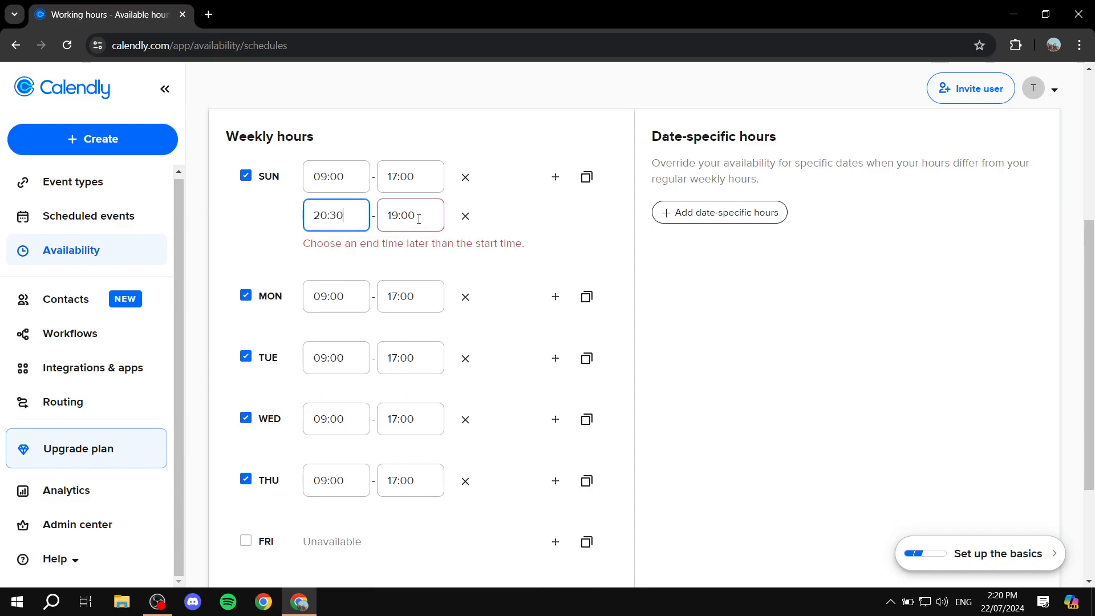
pyautogui.click(416, 216)
pyautogui.scroll(-7, 437, 313)
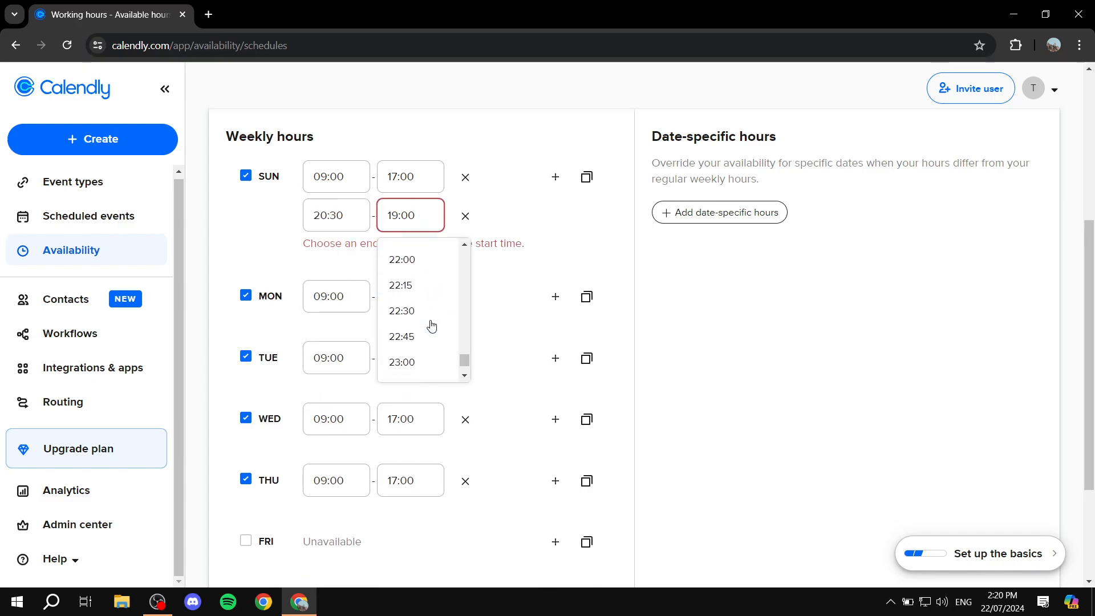
pyautogui.click(419, 347)
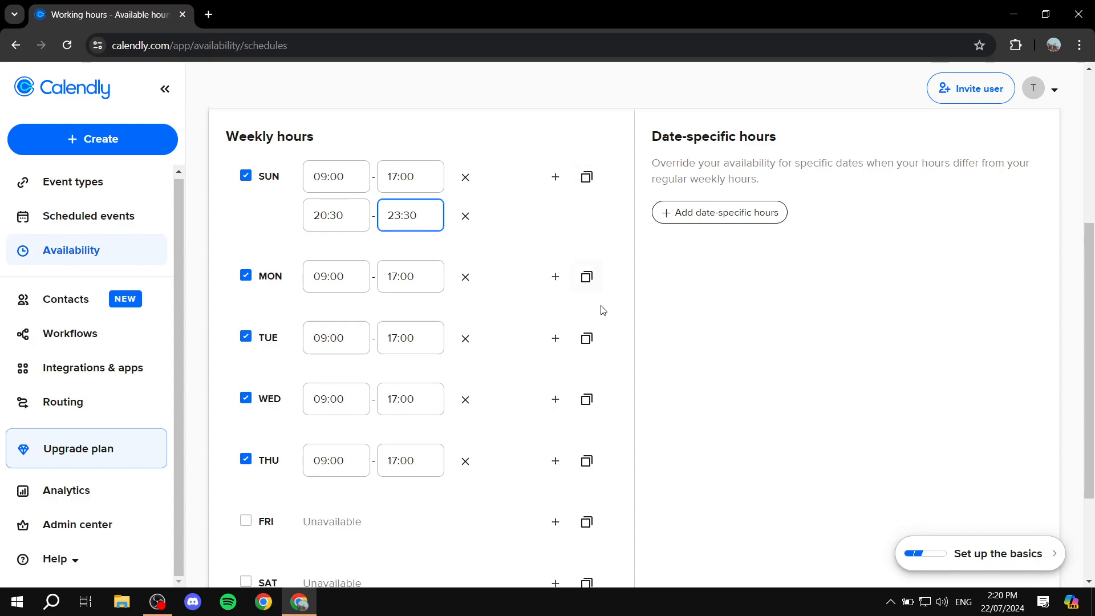
# Step: Copy Sunday's hours to Monday, Tuesday, Wednesday and Thursday
pyautogui.click(587, 177)
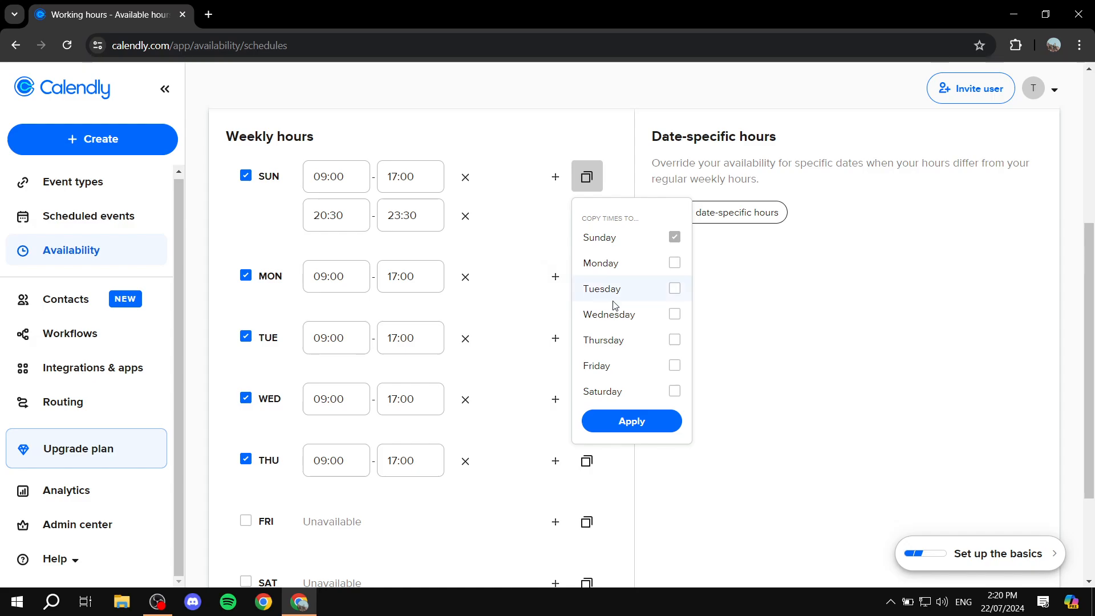
pyautogui.click(675, 264)
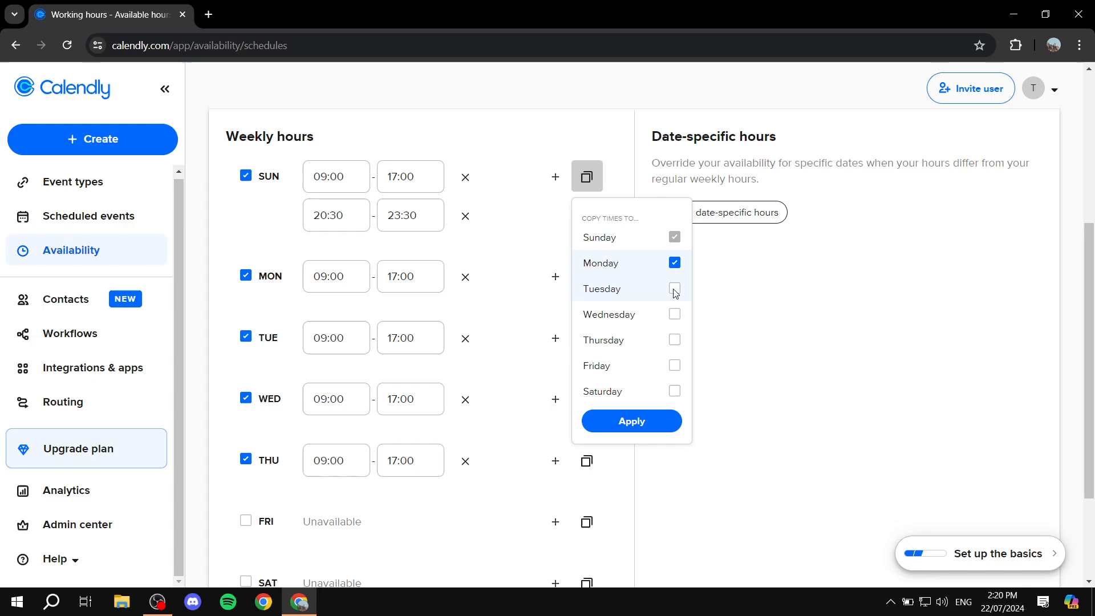
pyautogui.click(676, 290)
pyautogui.click(677, 315)
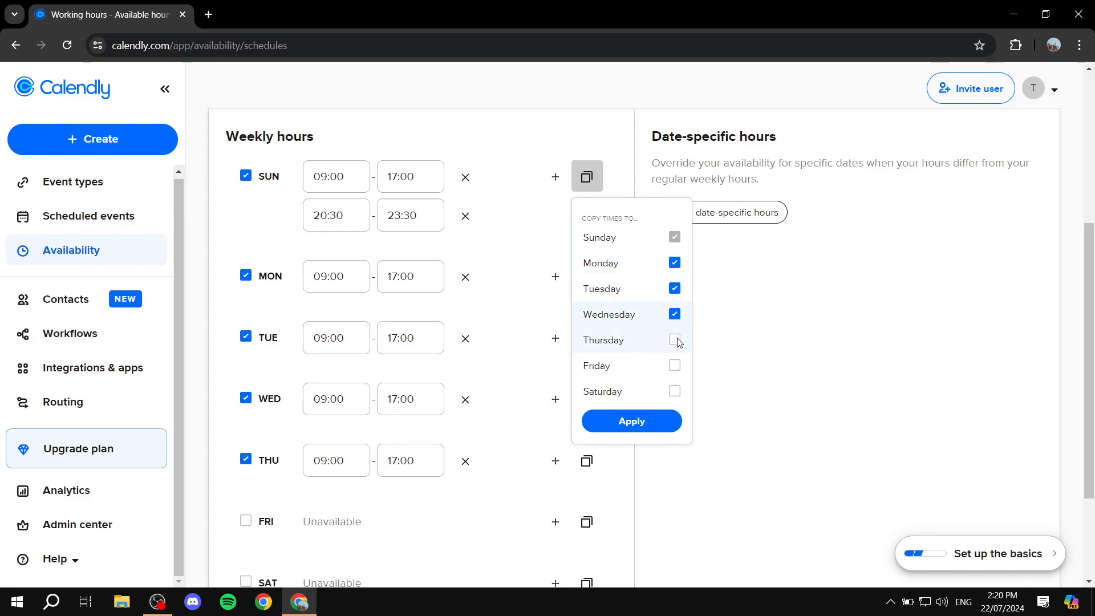
pyautogui.click(676, 341)
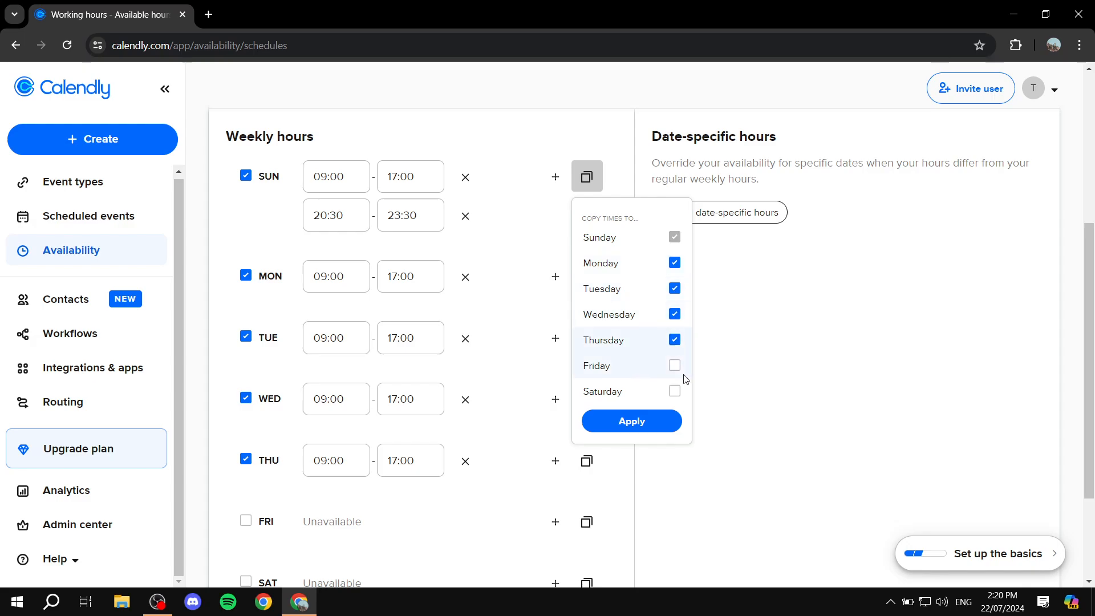
pyautogui.click(631, 422)
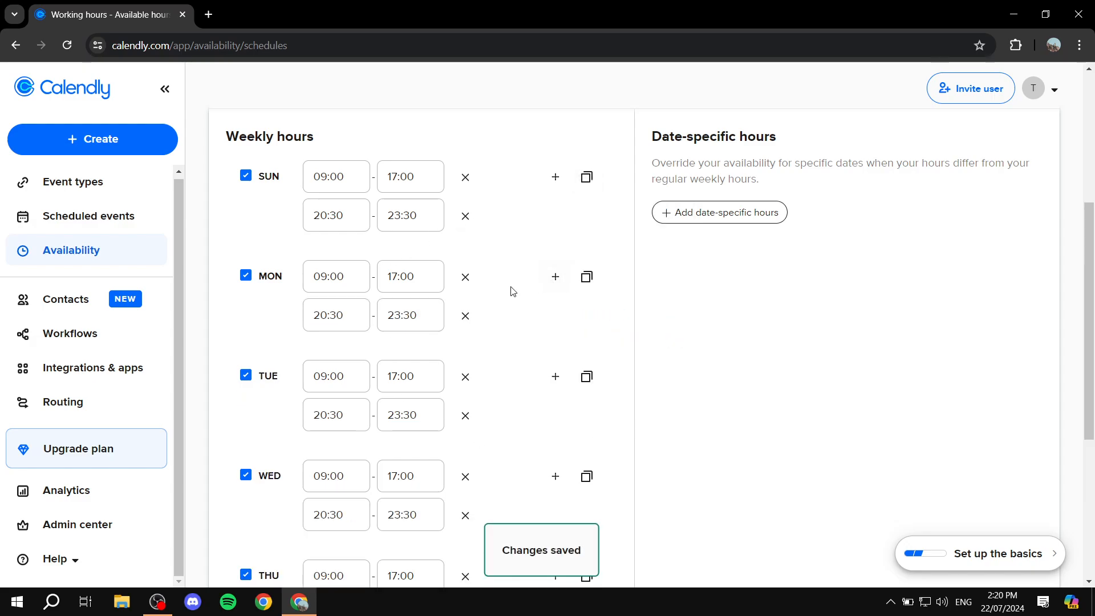
pyautogui.scroll(-5, 513, 292)
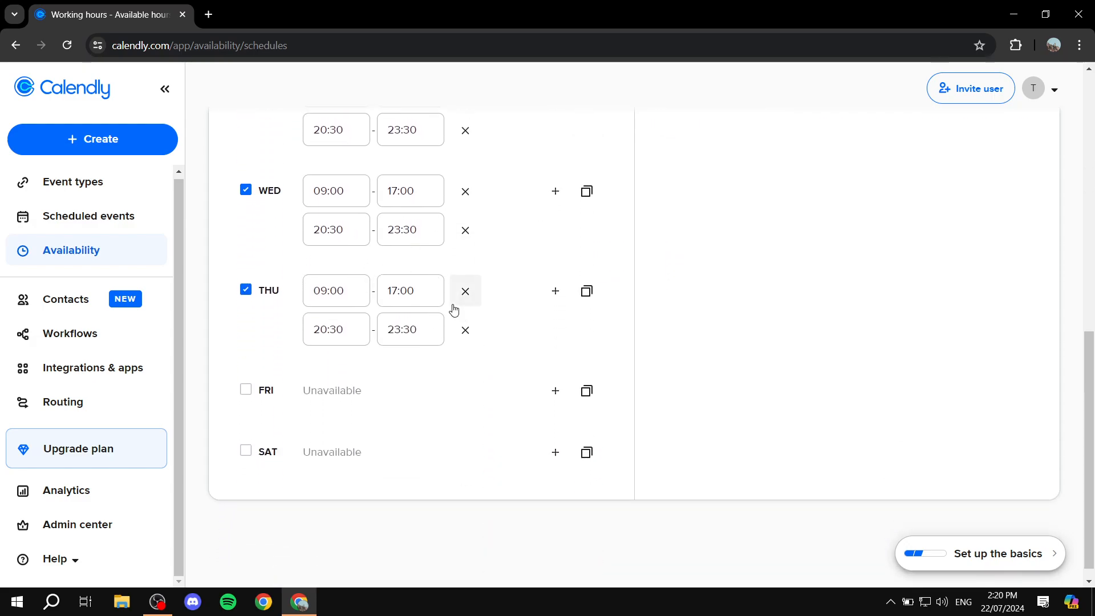
# Step: Set the profile Time Format to 12h (am/pm) and save the changes
pyautogui.scroll(5, 452, 311)
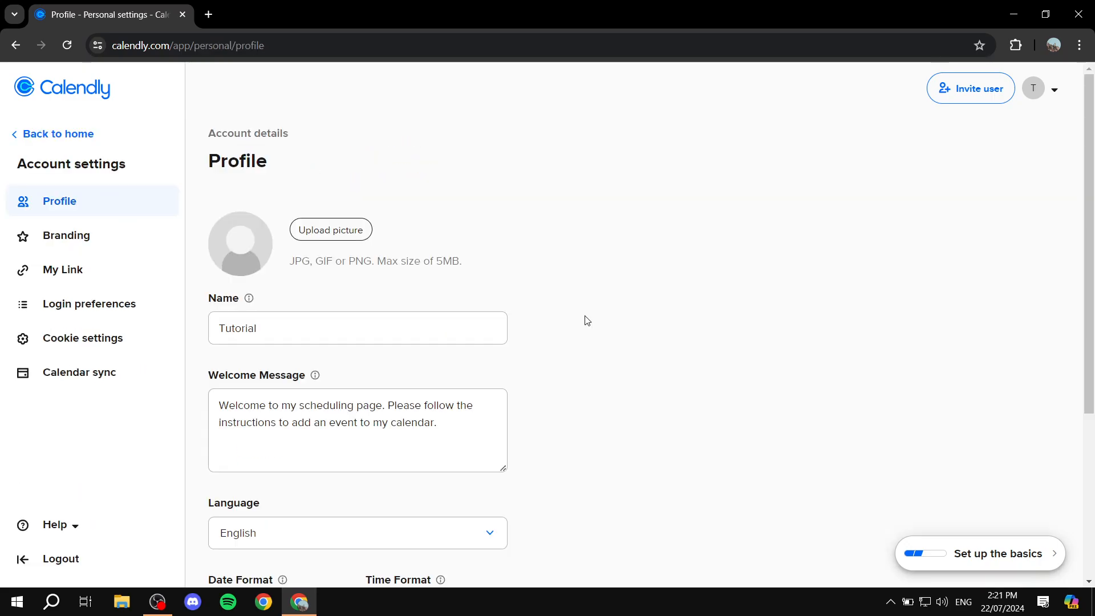
pyautogui.scroll(-4, 586, 320)
pyautogui.click(469, 369)
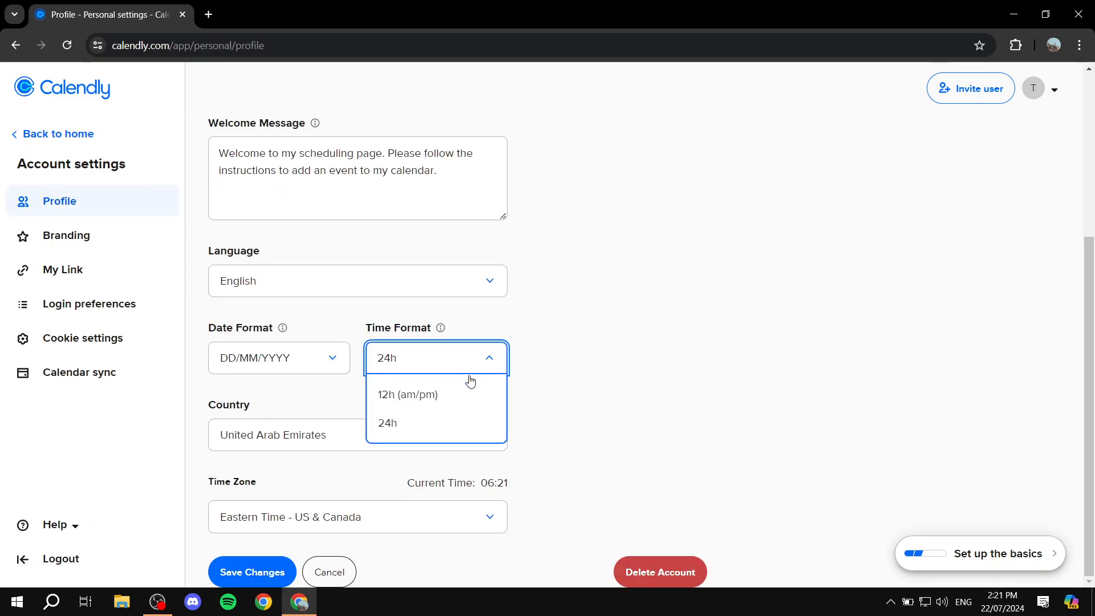
pyautogui.click(401, 396)
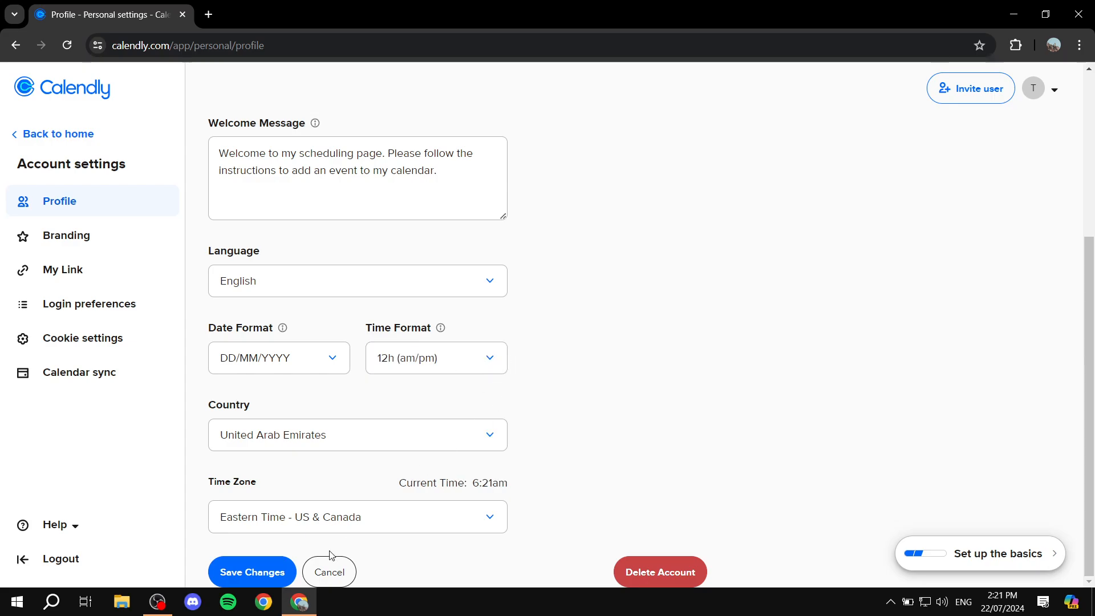
pyautogui.click(263, 570)
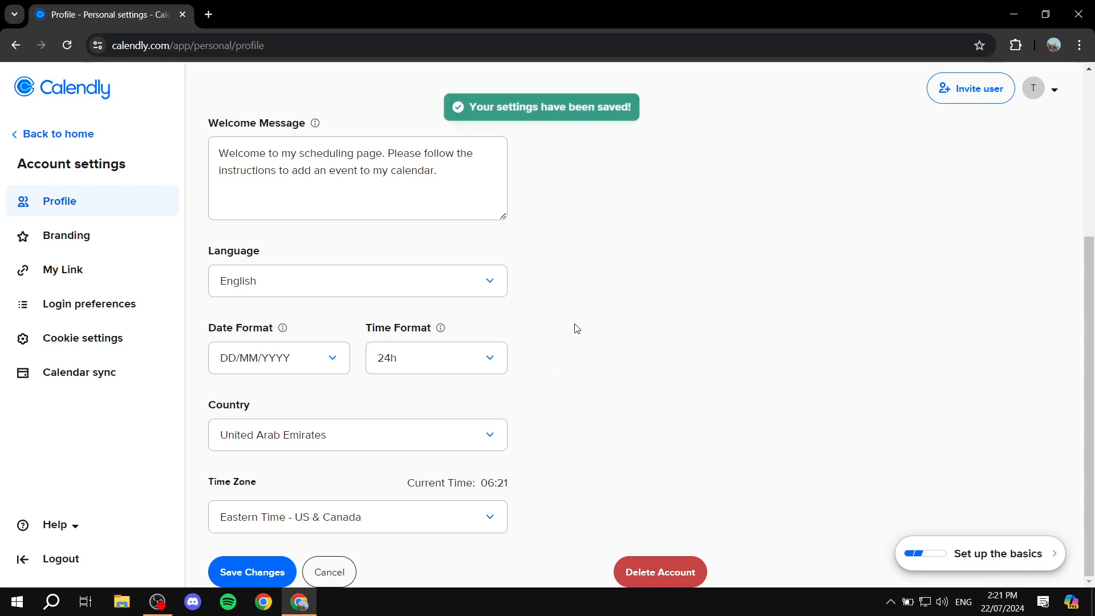
# Step: Check the Availability schedule, then go back to the Event types list
pyautogui.scroll(5, 565, 291)
pyautogui.click(21, 135)
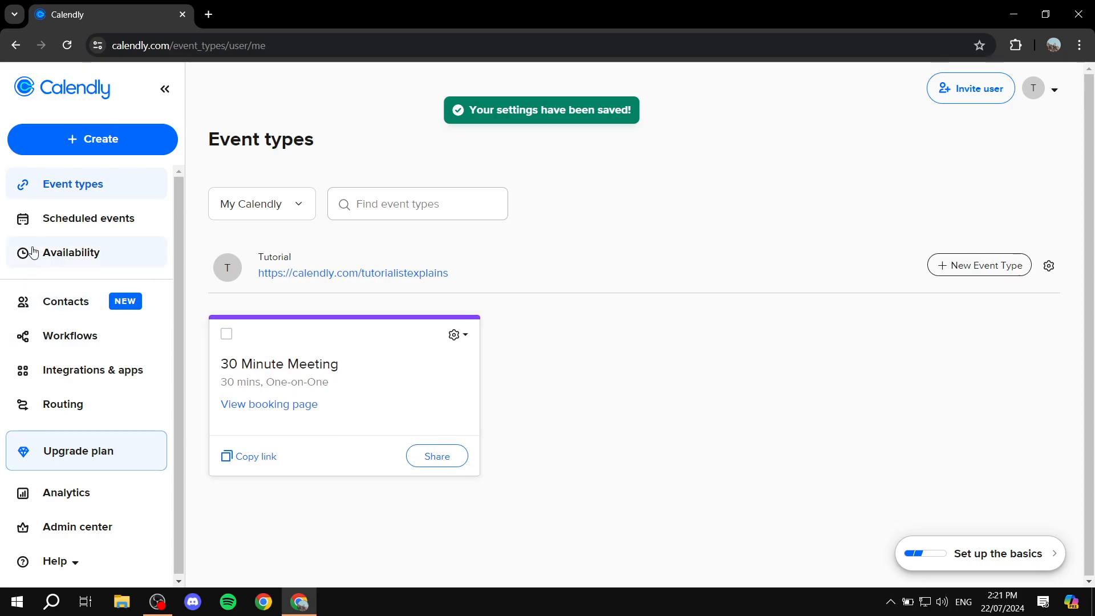
pyautogui.click(48, 251)
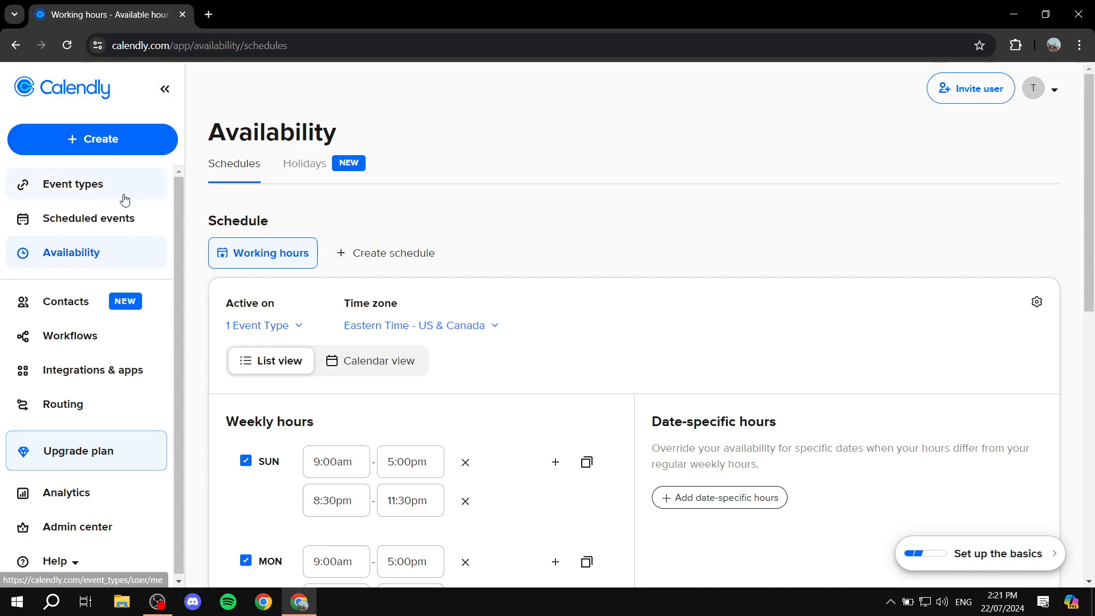
pyautogui.click(67, 189)
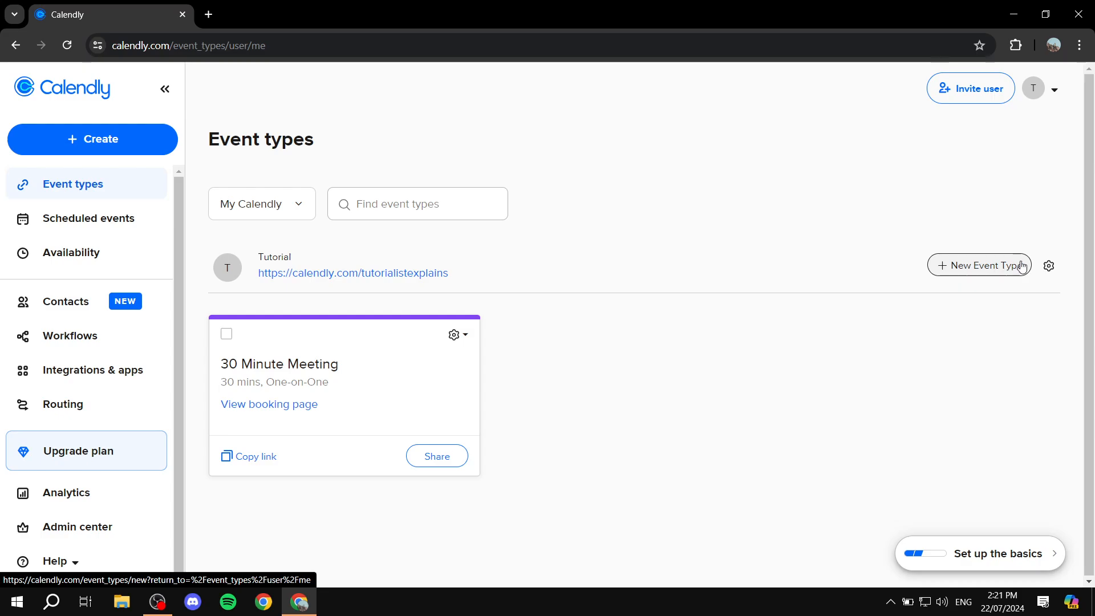
pyautogui.click(227, 335)
pyautogui.click(328, 564)
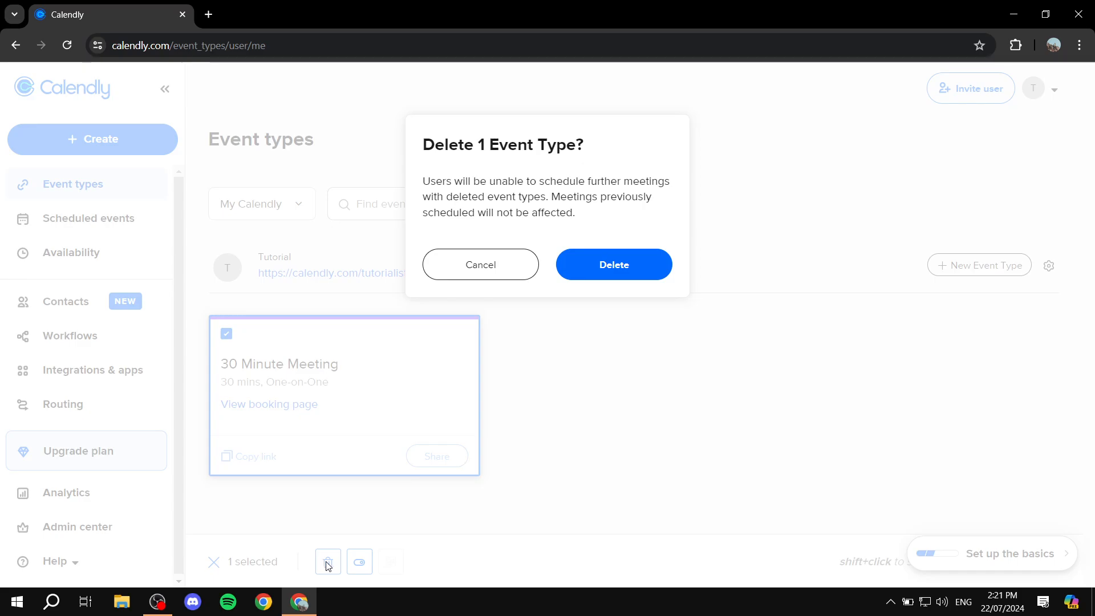
pyautogui.click(631, 265)
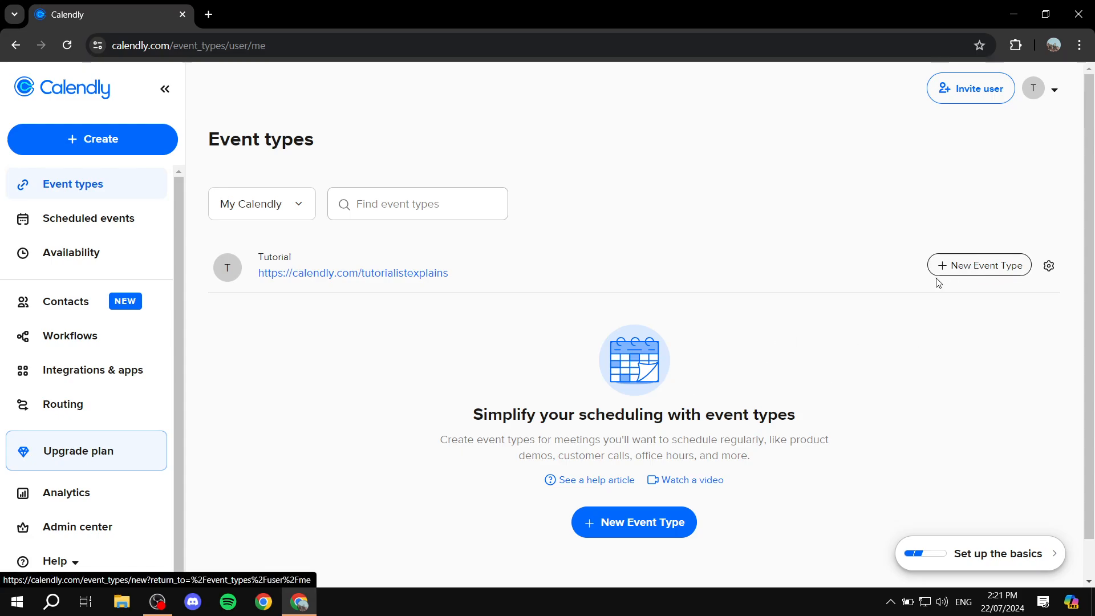
pyautogui.click(978, 273)
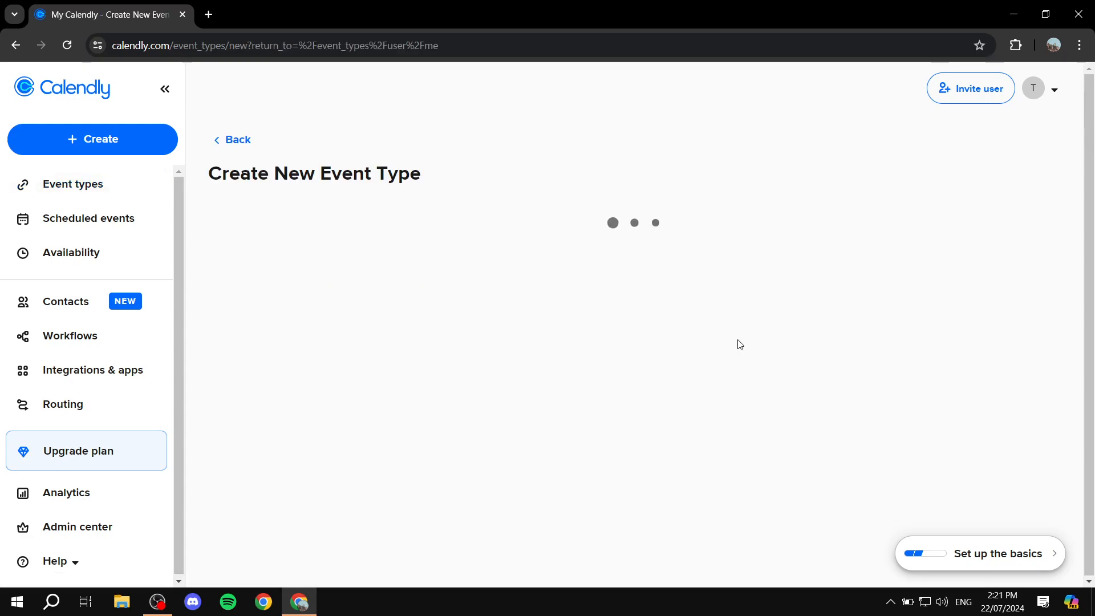
pyautogui.scroll(-2, 345, 322)
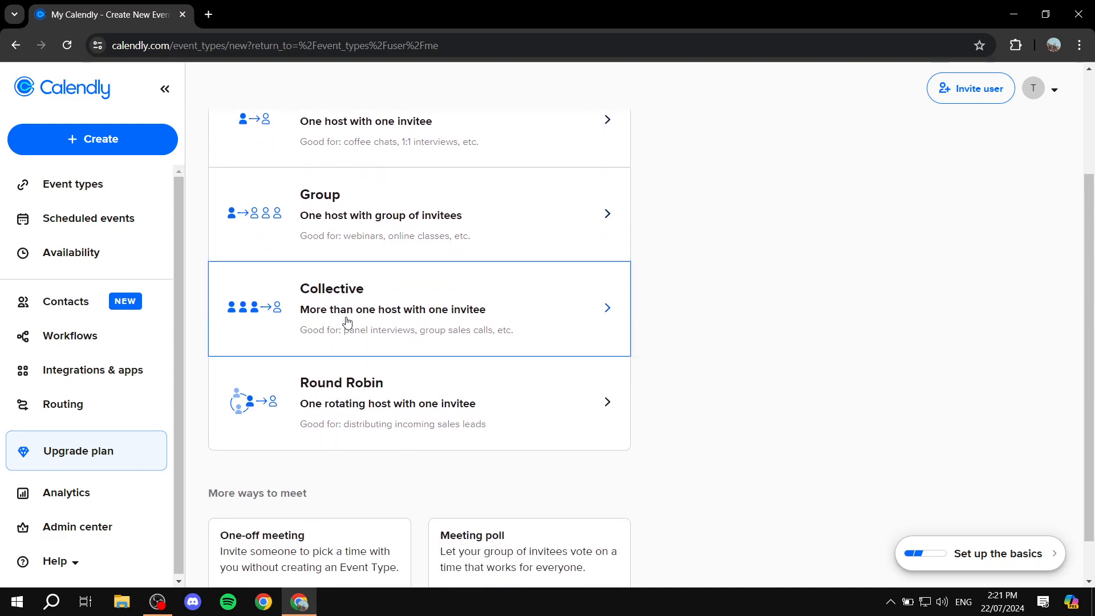
pyautogui.scroll(2, 625, 275)
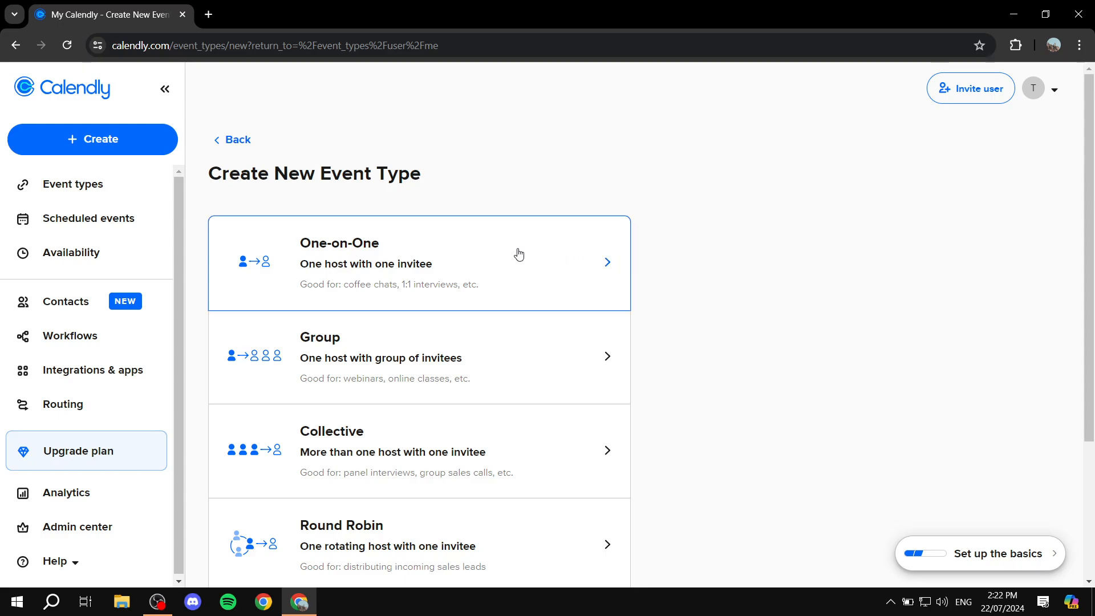
pyautogui.scroll(-1, 514, 251)
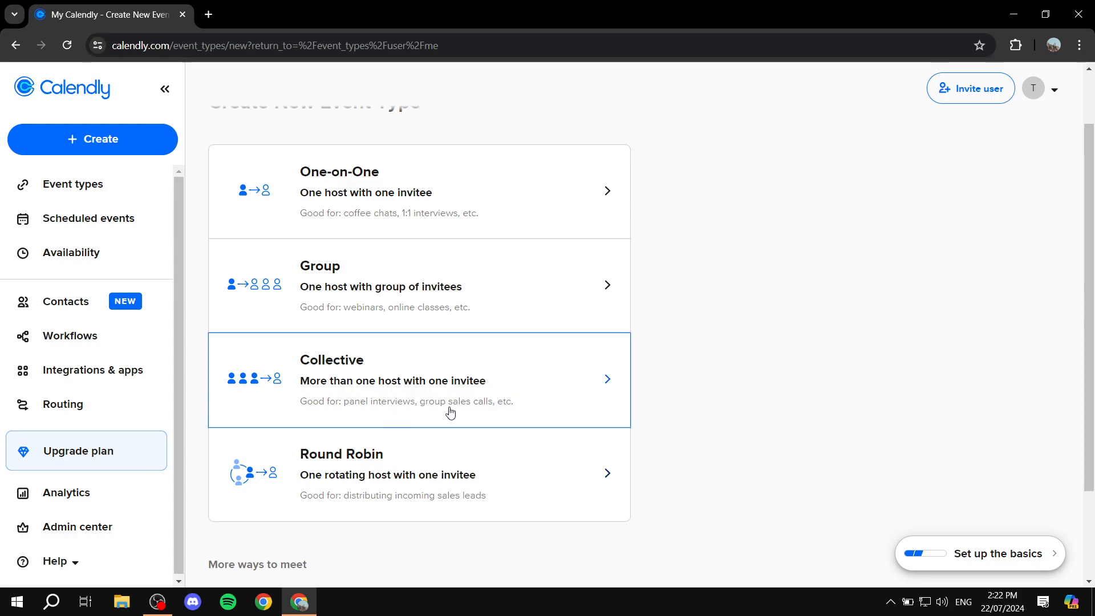
pyautogui.scroll(1, 606, 468)
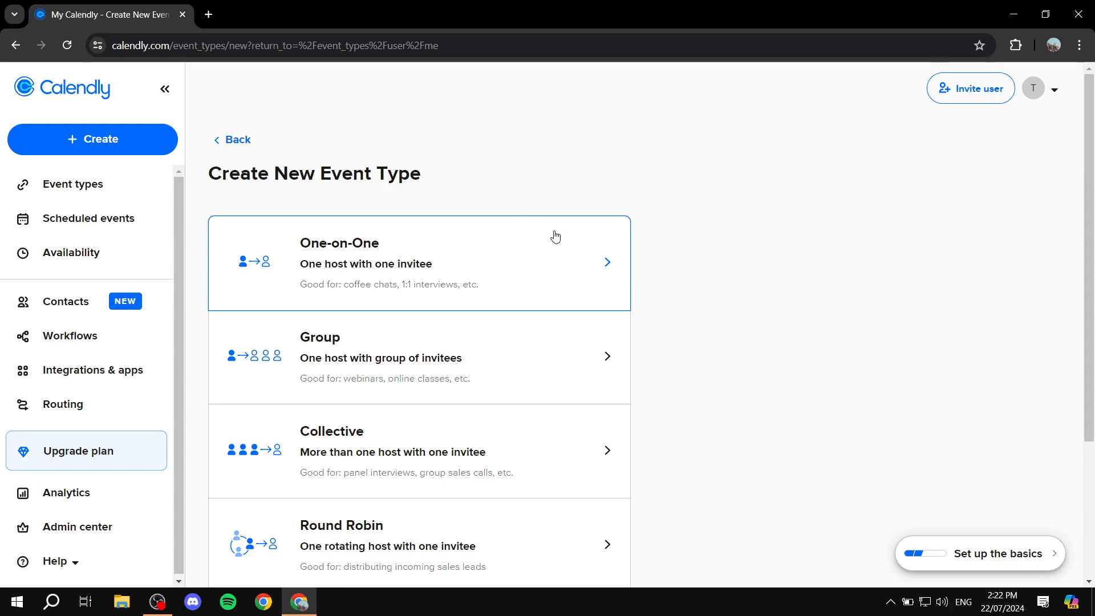
pyautogui.scroll(-3, 790, 269)
pyautogui.scroll(3, 775, 271)
# Step: Start a One-on-One event type hosted by yourself and name it Test Event
pyautogui.click(542, 255)
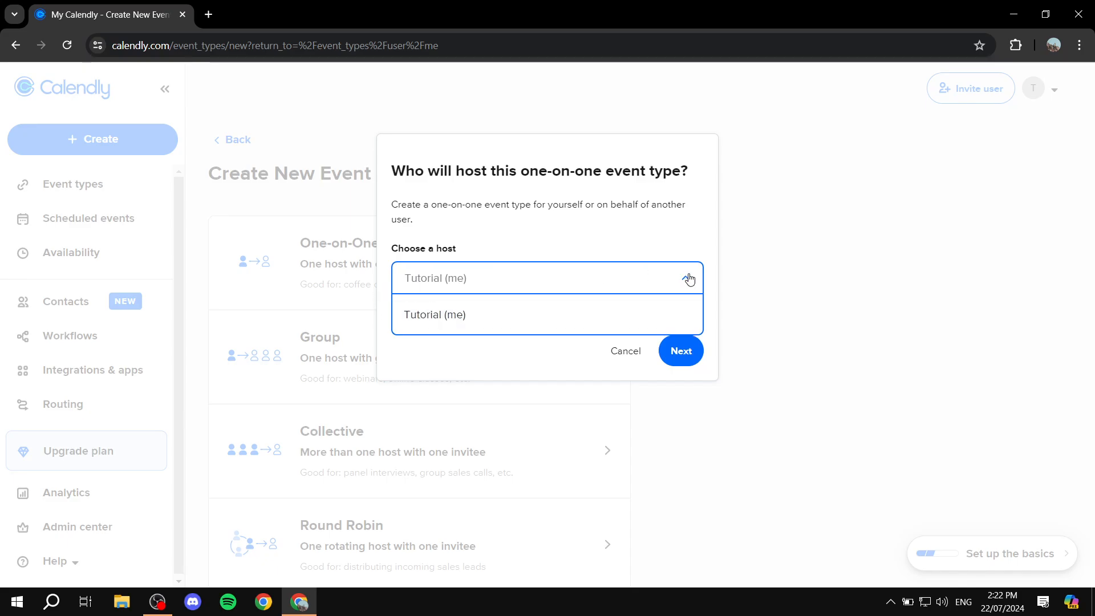
pyautogui.click(679, 351)
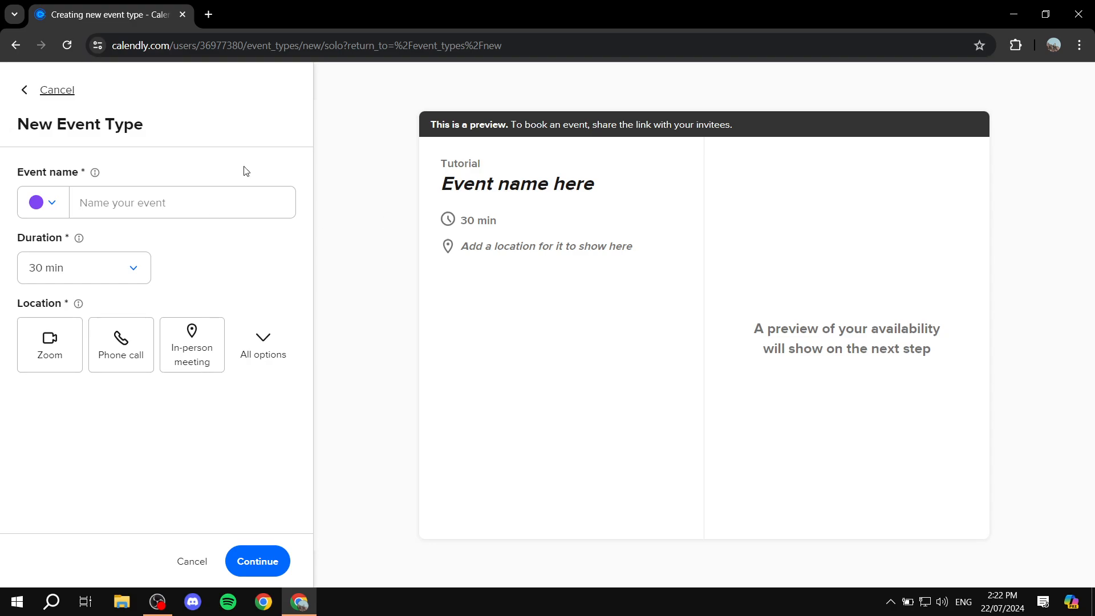
pyautogui.click(123, 202)
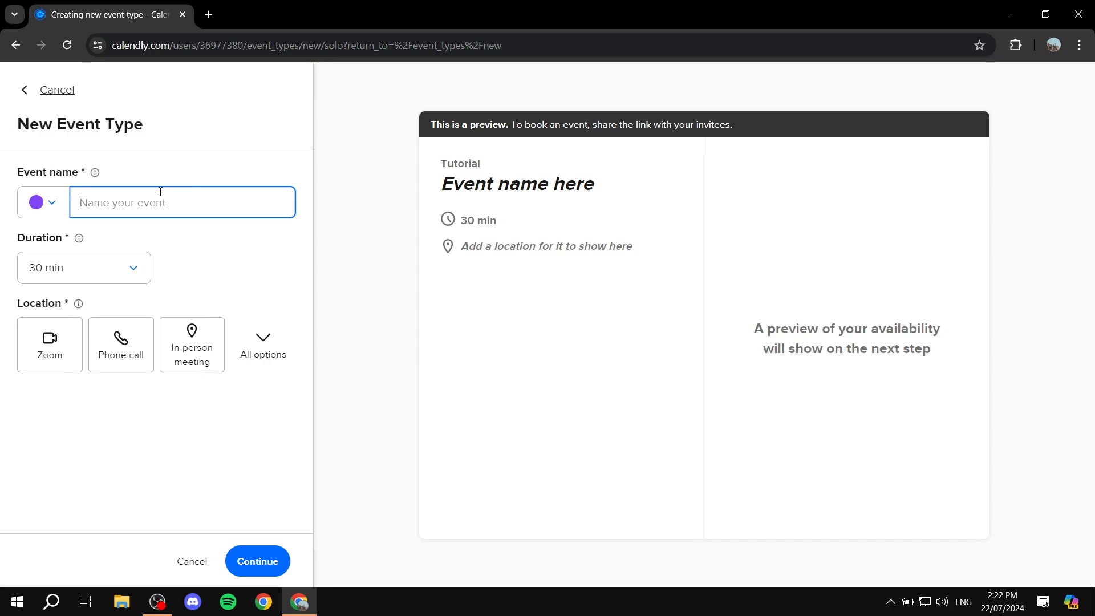
pyautogui.write('Test')
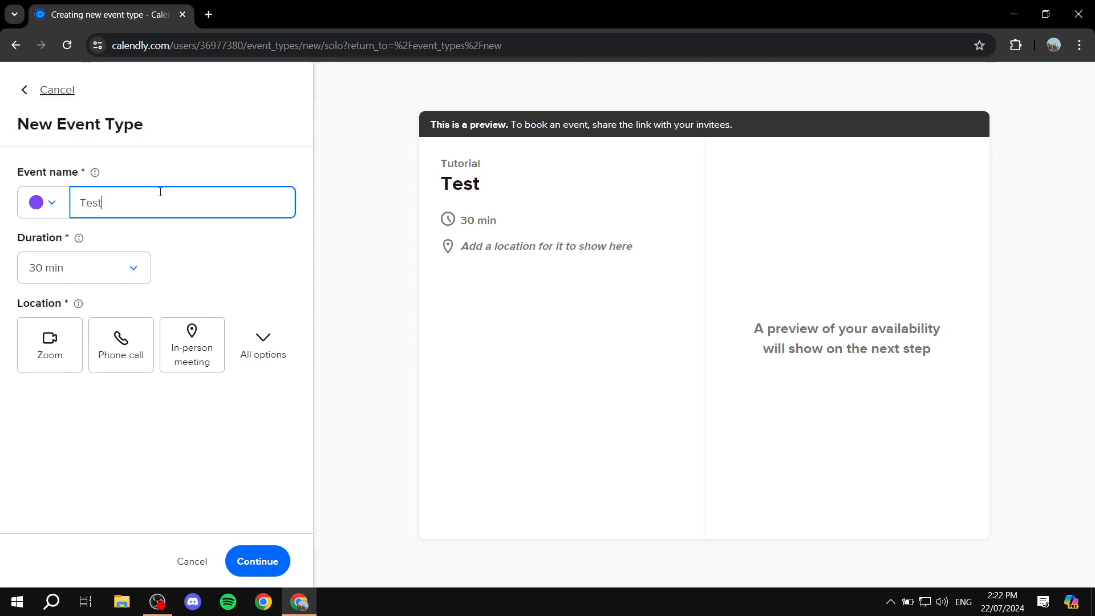
pyautogui.write(' Event')
# Step: Make the event colour yellow and keep the 30 min duration
pyautogui.click(34, 206)
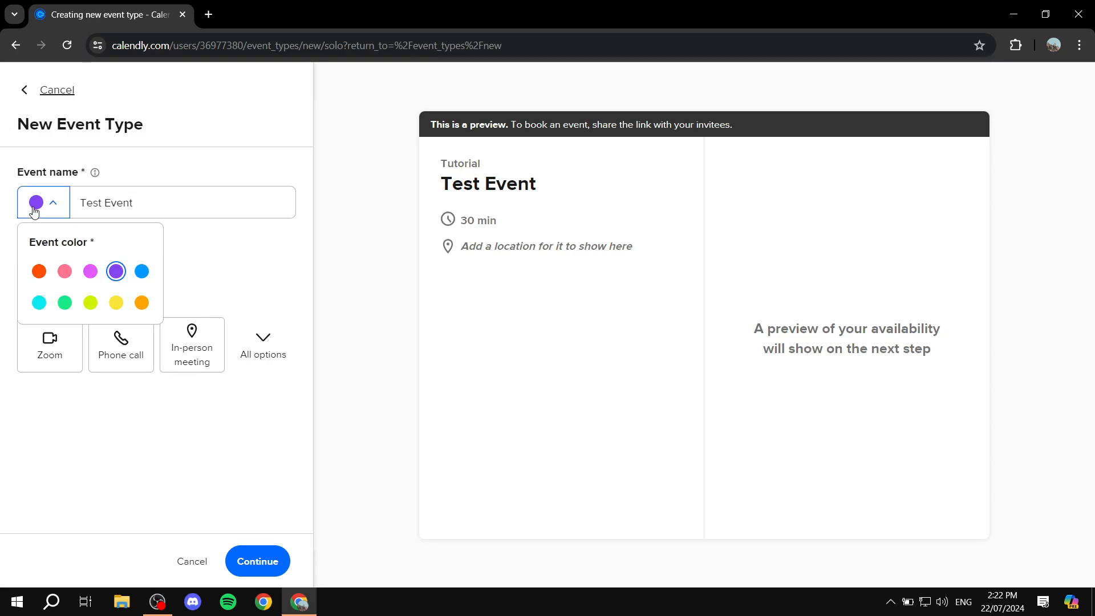
pyautogui.click(116, 303)
pyautogui.click(44, 210)
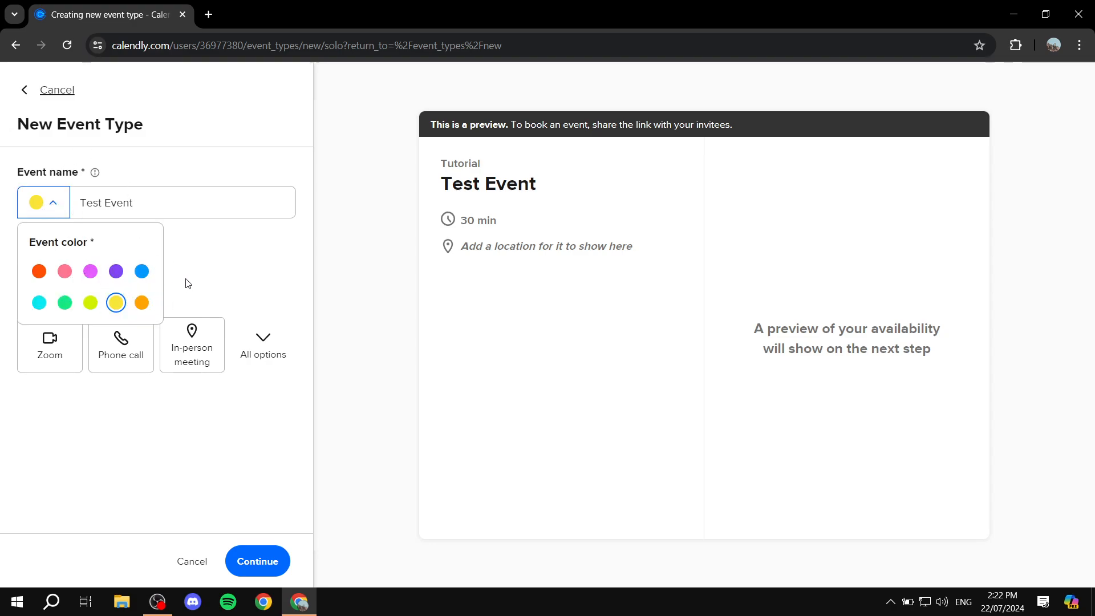
pyautogui.click(208, 276)
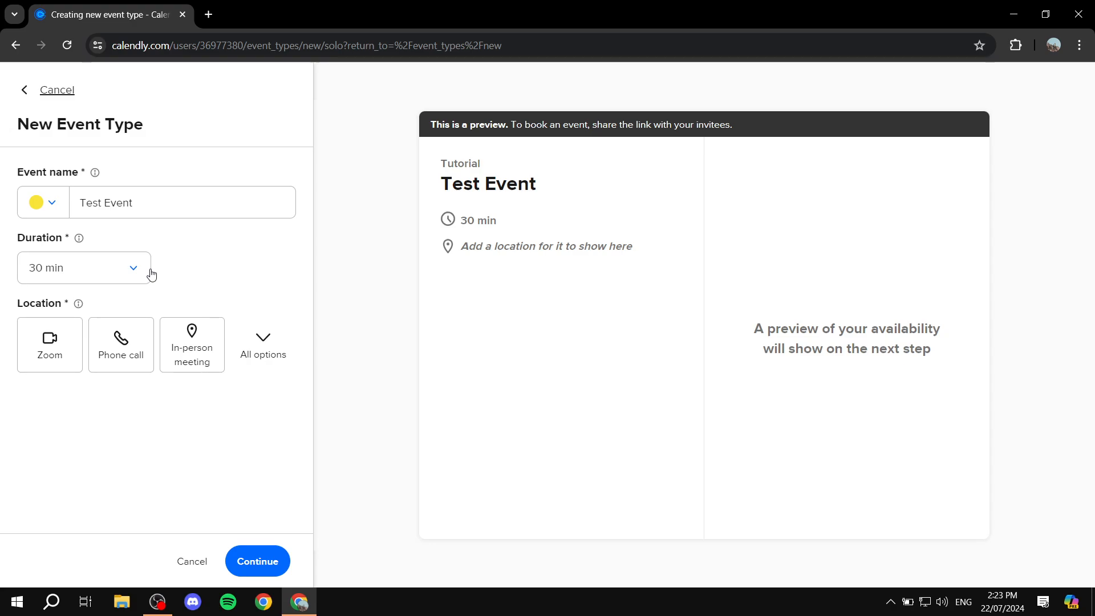
pyautogui.click(132, 268)
pyautogui.click(130, 268)
pyautogui.moveTo(16, 308); pyautogui.dragTo(75, 306)
pyautogui.click(187, 297)
# Step: Choose Google Meet as the location and create the Test Event type
pyautogui.click(263, 342)
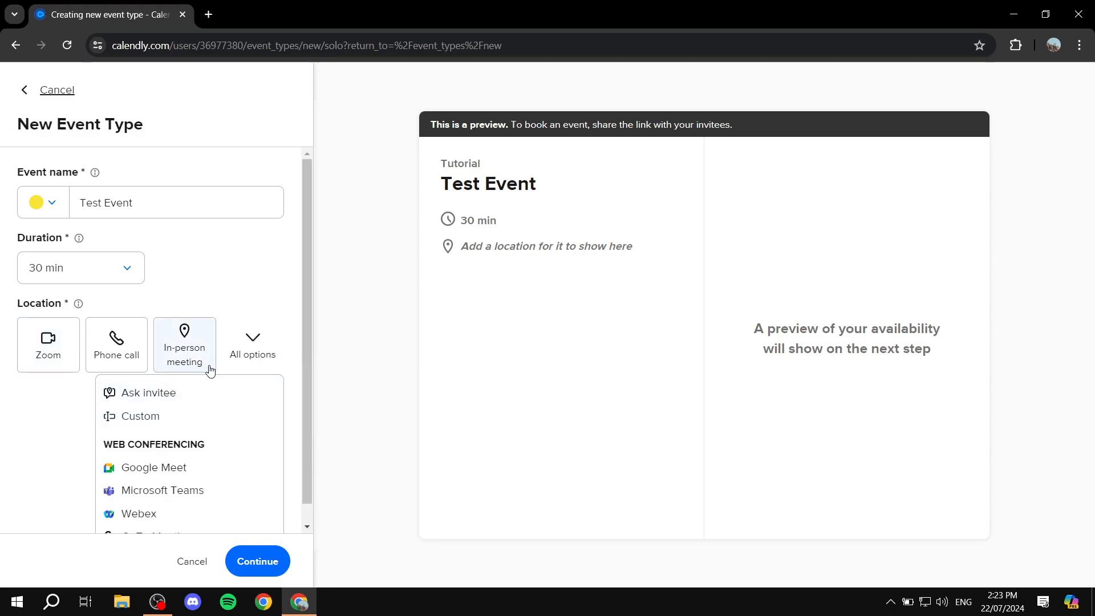
pyautogui.scroll(-1, 285, 379)
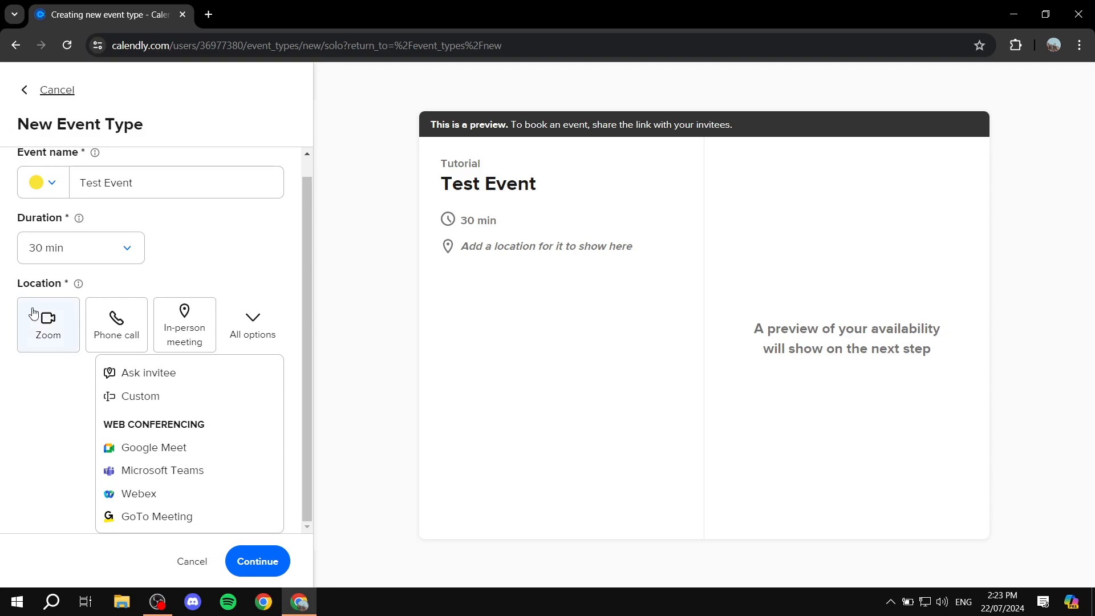
pyautogui.click(174, 452)
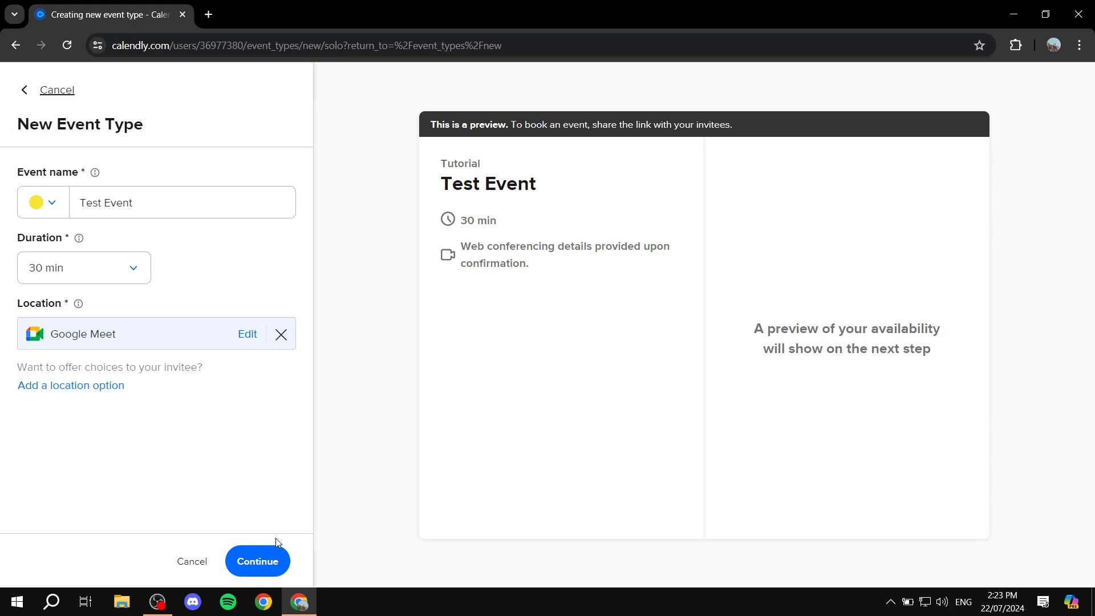
pyautogui.click(271, 560)
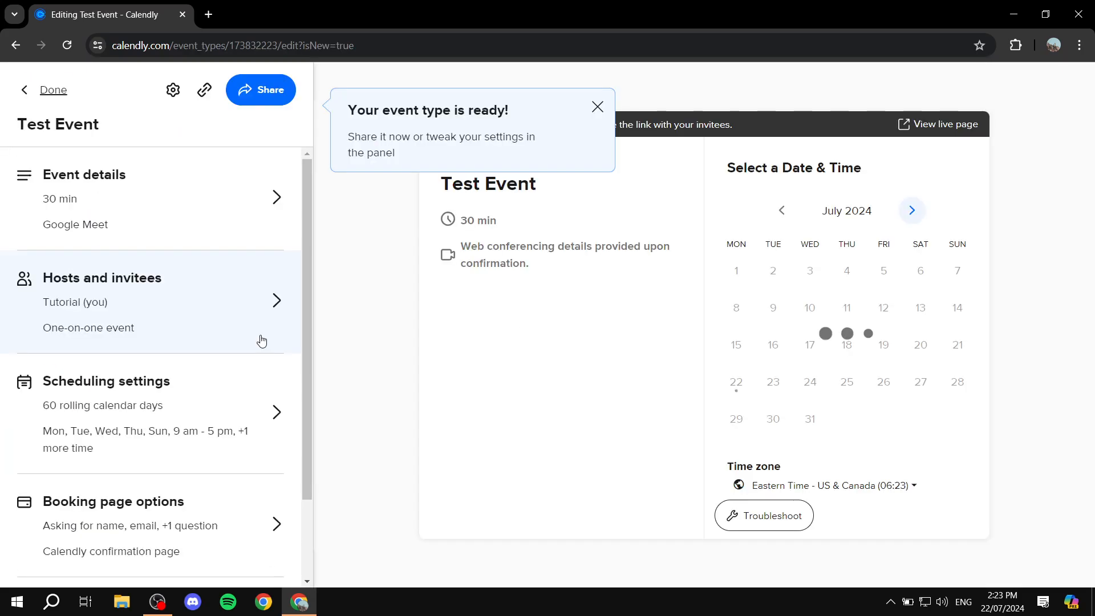
# Step: Dismiss the event-ready notice, view Hosts and invitees without changes, and return to the summary
pyautogui.click(598, 107)
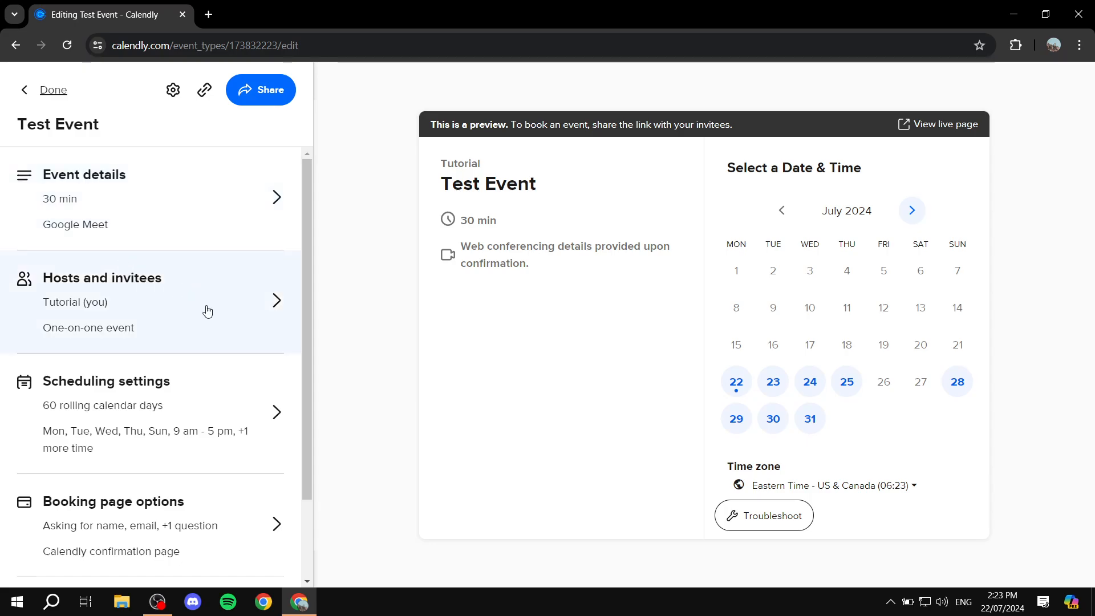
pyautogui.click(197, 291)
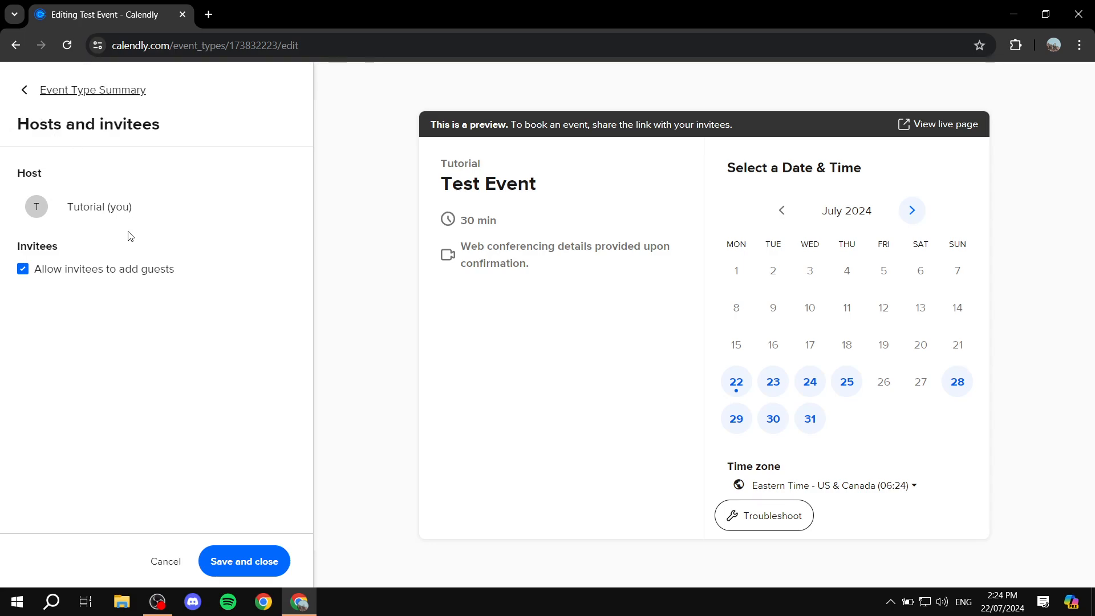
pyautogui.click(25, 90)
pyautogui.scroll(-1, 207, 246)
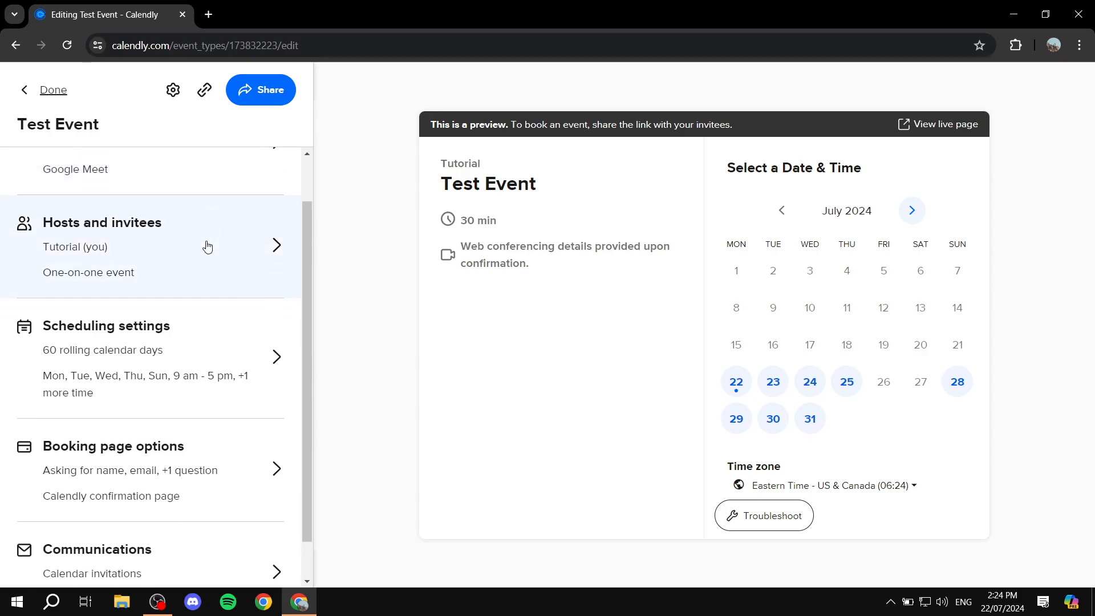
# Step: Limit the scheduling date range to 15 rolling calendar days instead of 60
pyautogui.click(227, 334)
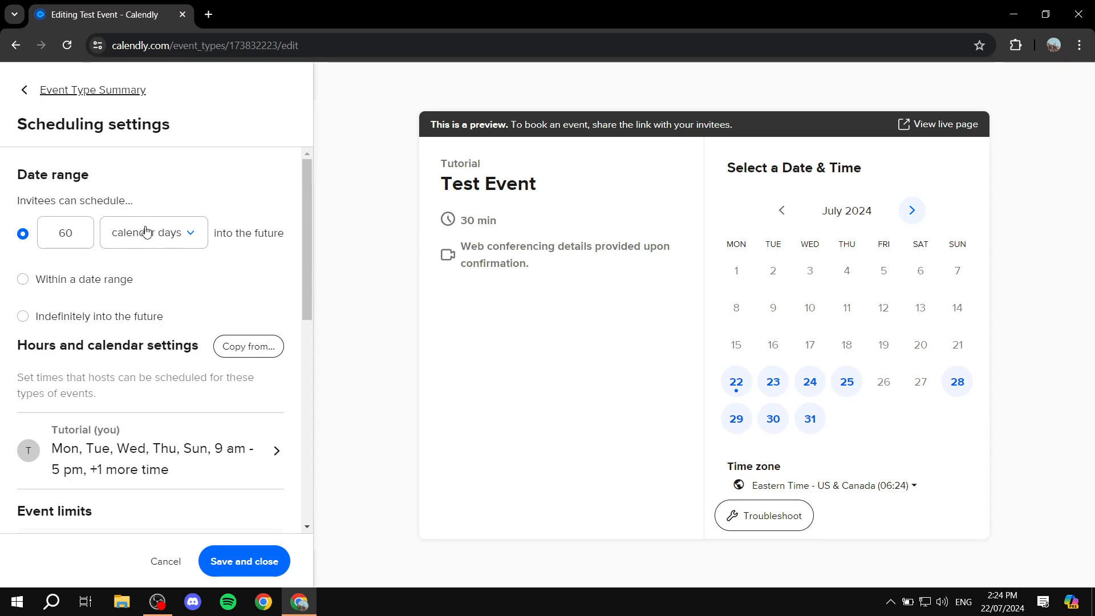
pyautogui.scroll(-3, 214, 425)
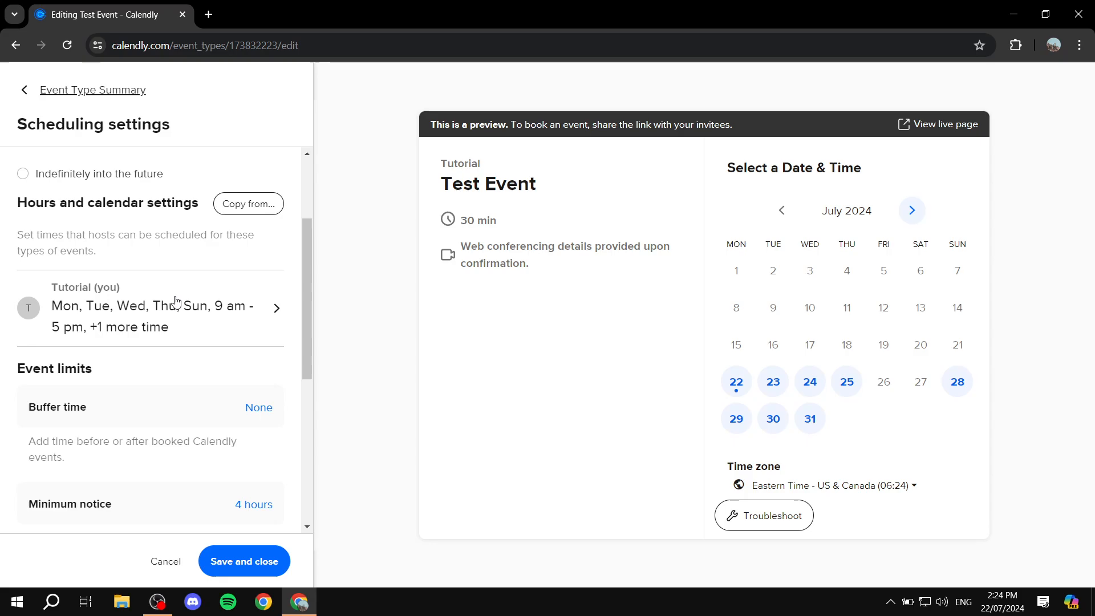
pyautogui.scroll(3, 175, 301)
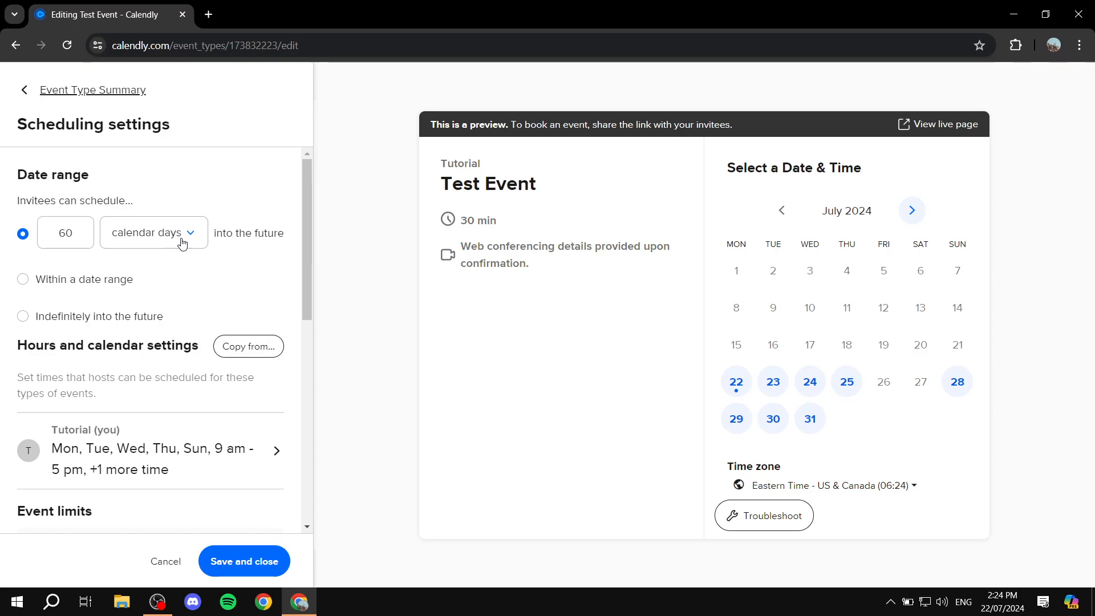
pyautogui.doubleClick(73, 282)
pyautogui.click(24, 279)
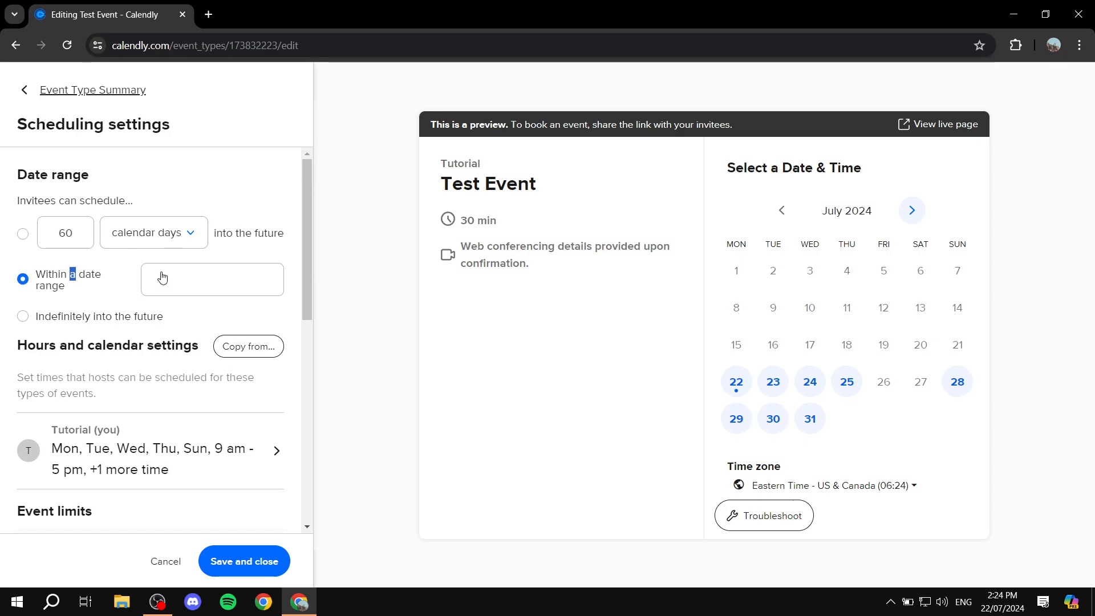
pyautogui.click(23, 317)
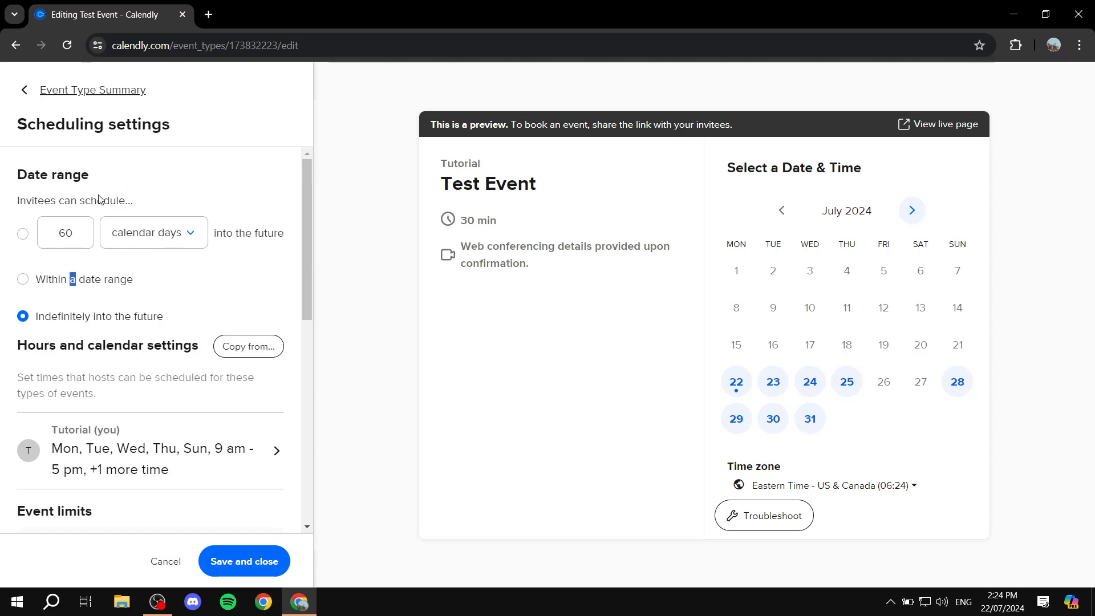
pyautogui.click(23, 234)
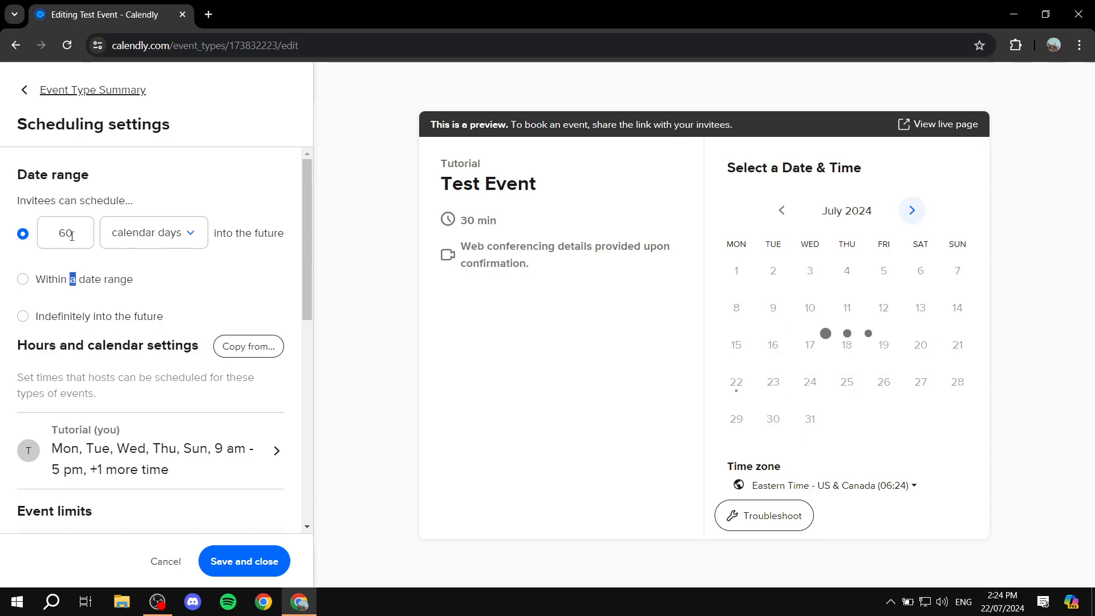
pyautogui.press('Tab')
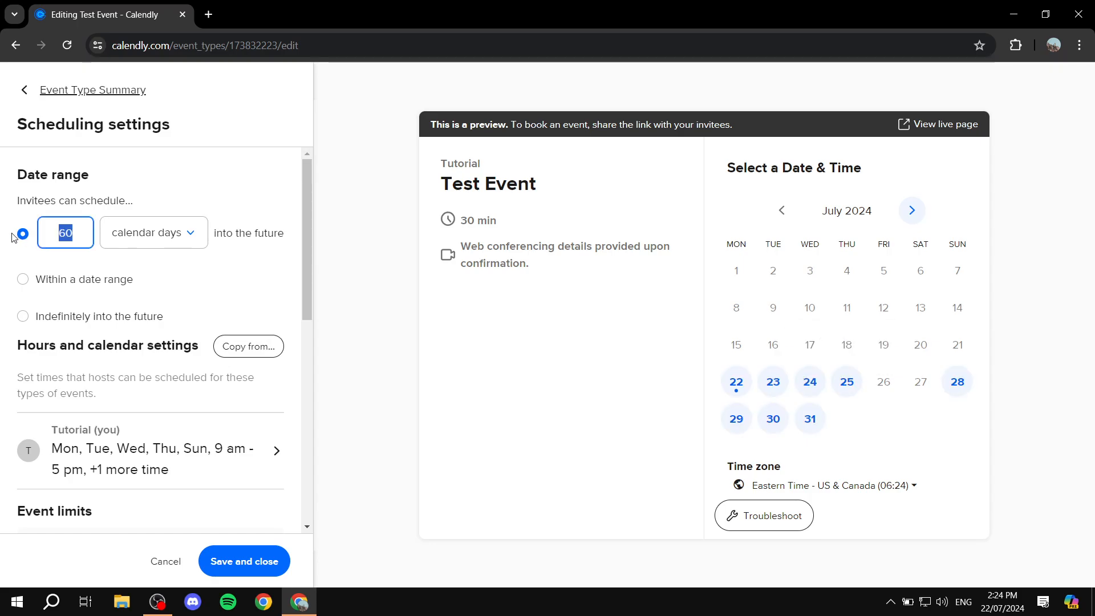
pyautogui.write('15')
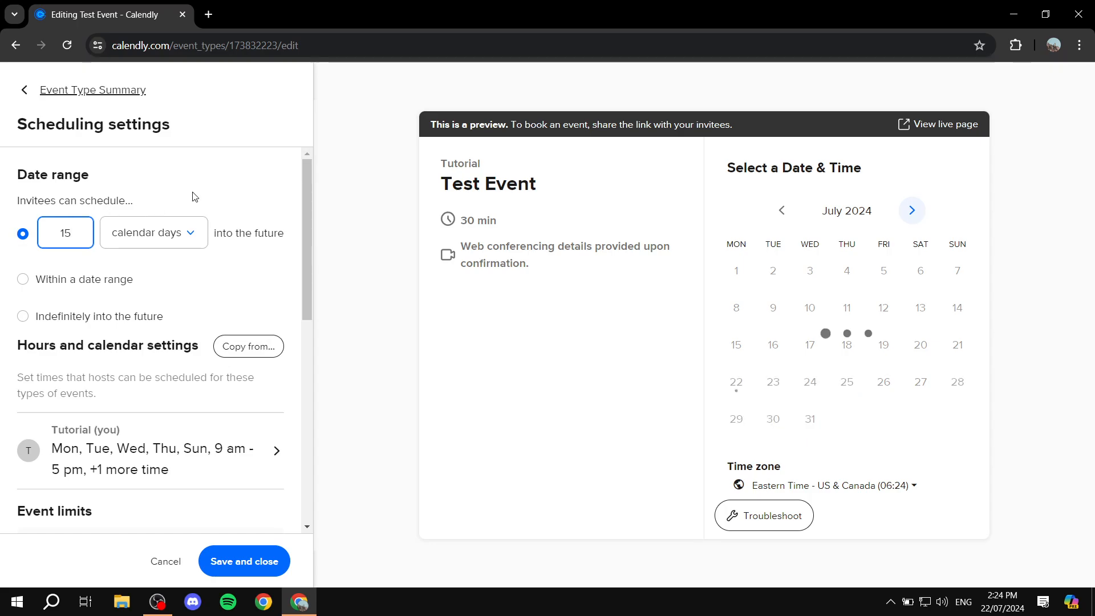
pyautogui.click(206, 179)
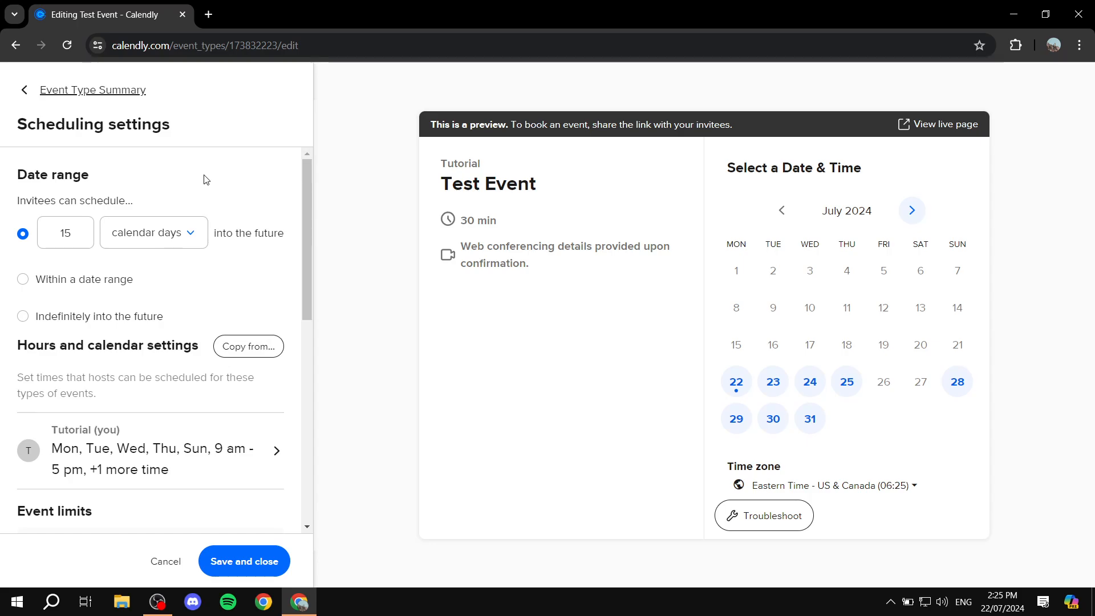
pyautogui.scroll(-1, 209, 183)
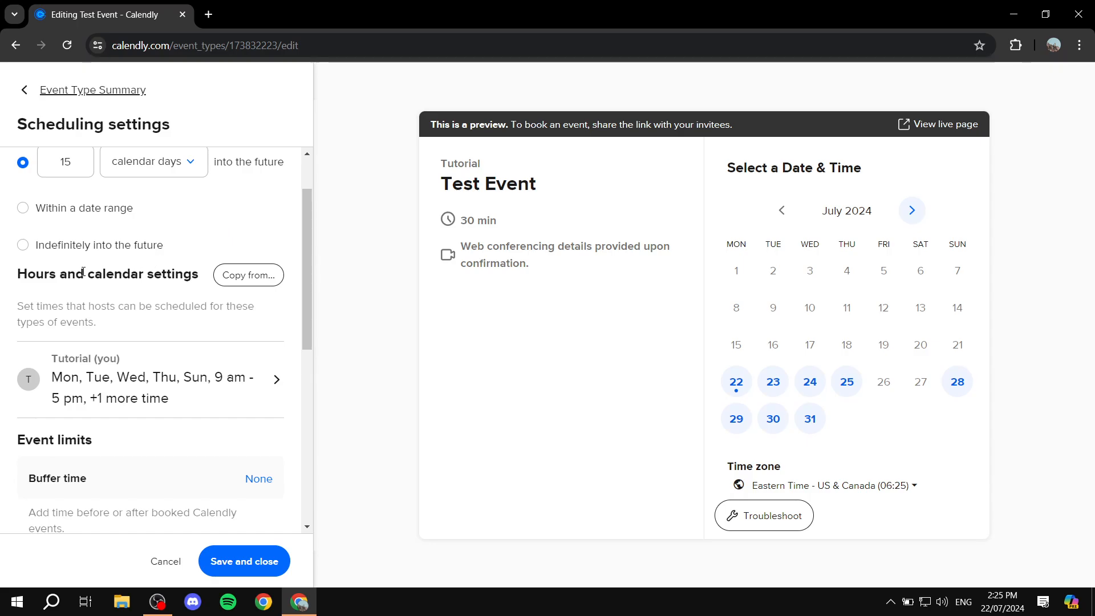
pyautogui.scroll(-1, 240, 212)
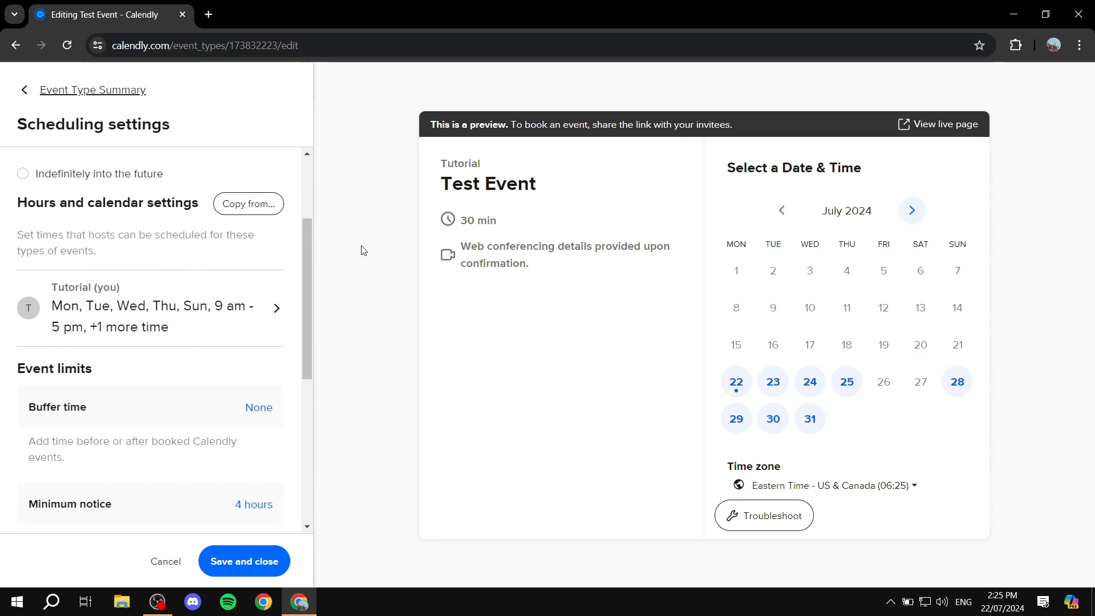
# Step: Review the host's date-specific and weekly hours, then save and return to Scheduling settings
pyautogui.click(220, 307)
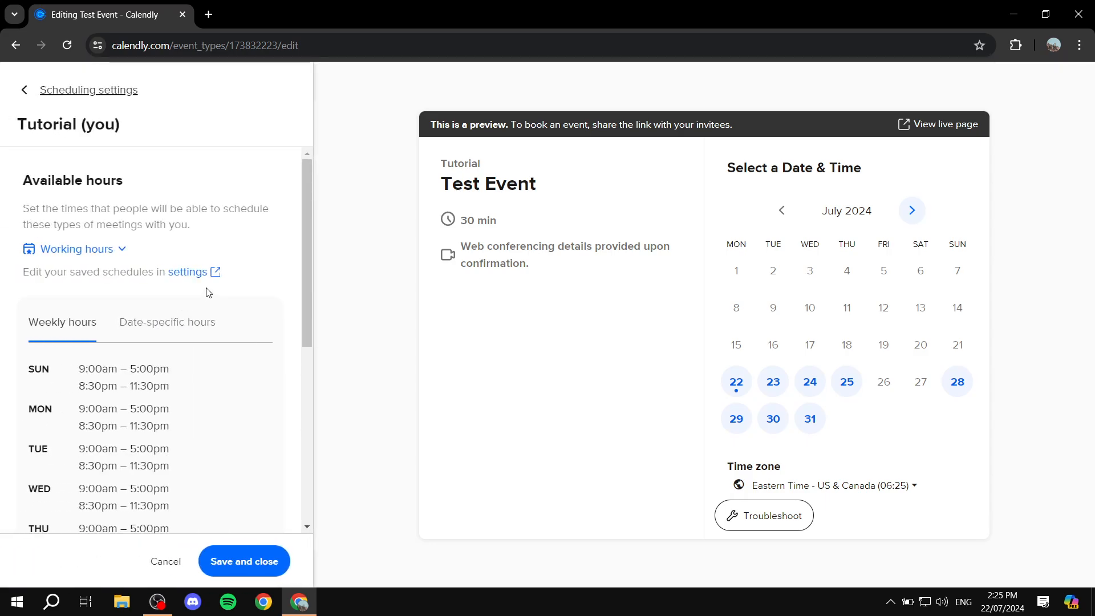
pyautogui.scroll(-1, 114, 316)
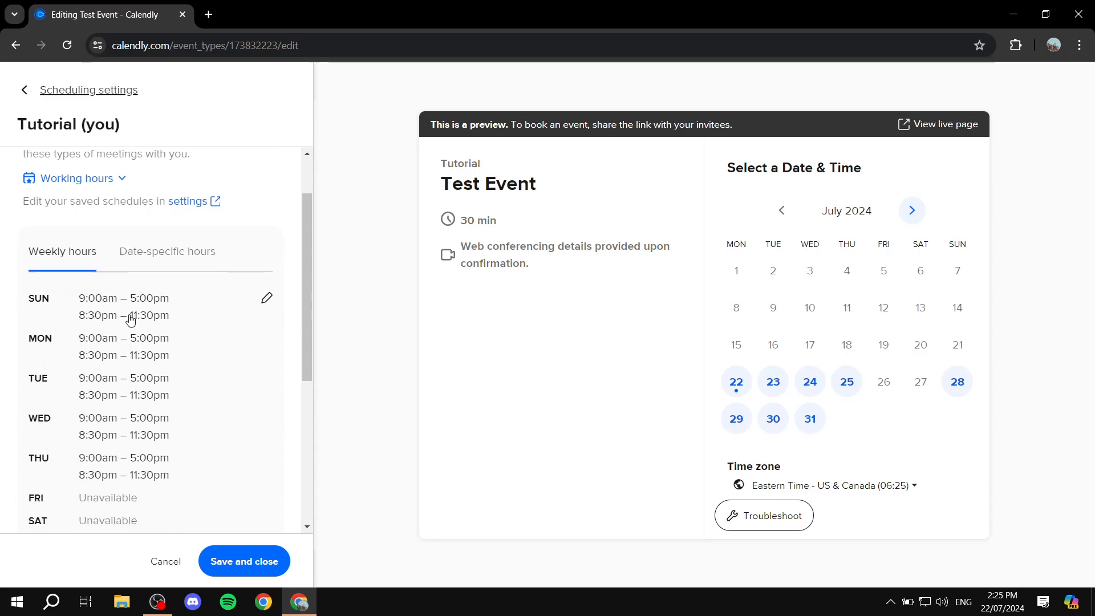
pyautogui.click(154, 255)
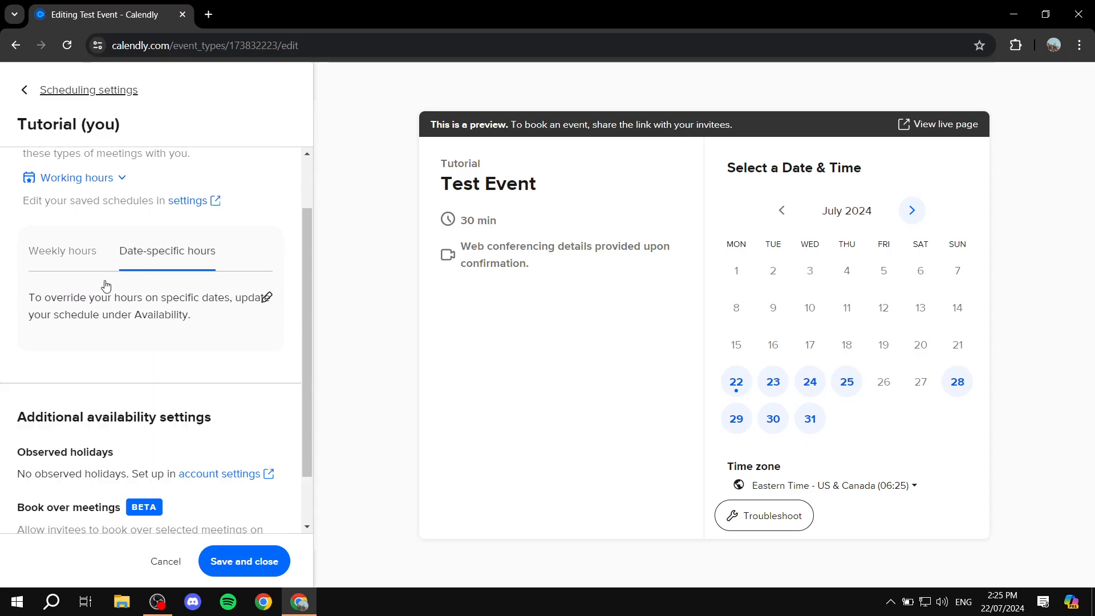
pyautogui.click(82, 263)
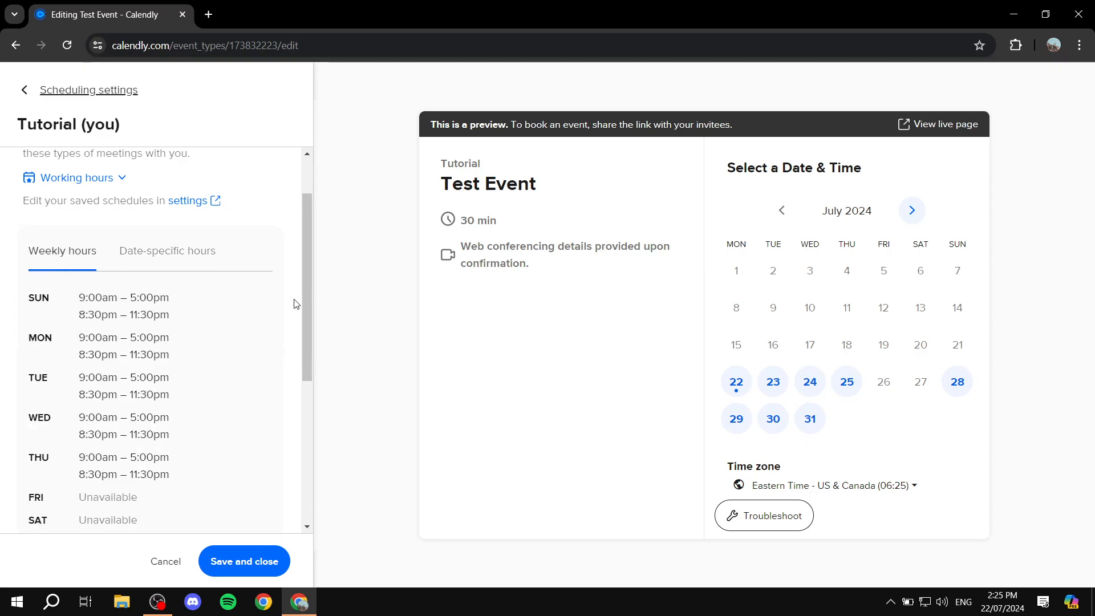
pyautogui.moveTo(264, 299)
pyautogui.scroll(-4, 144, 387)
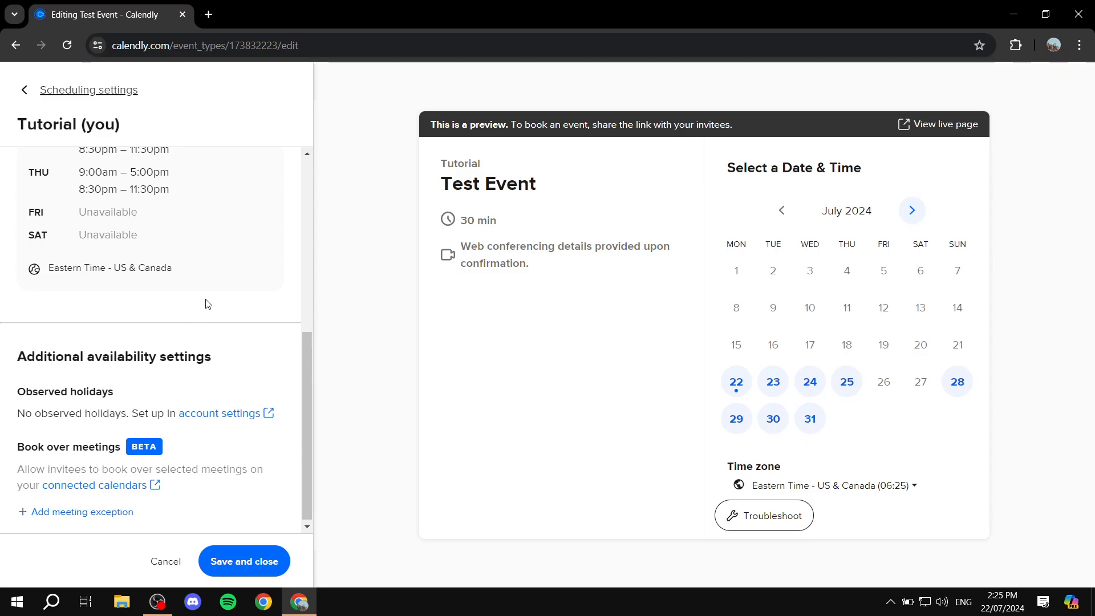
pyautogui.scroll(5, 207, 304)
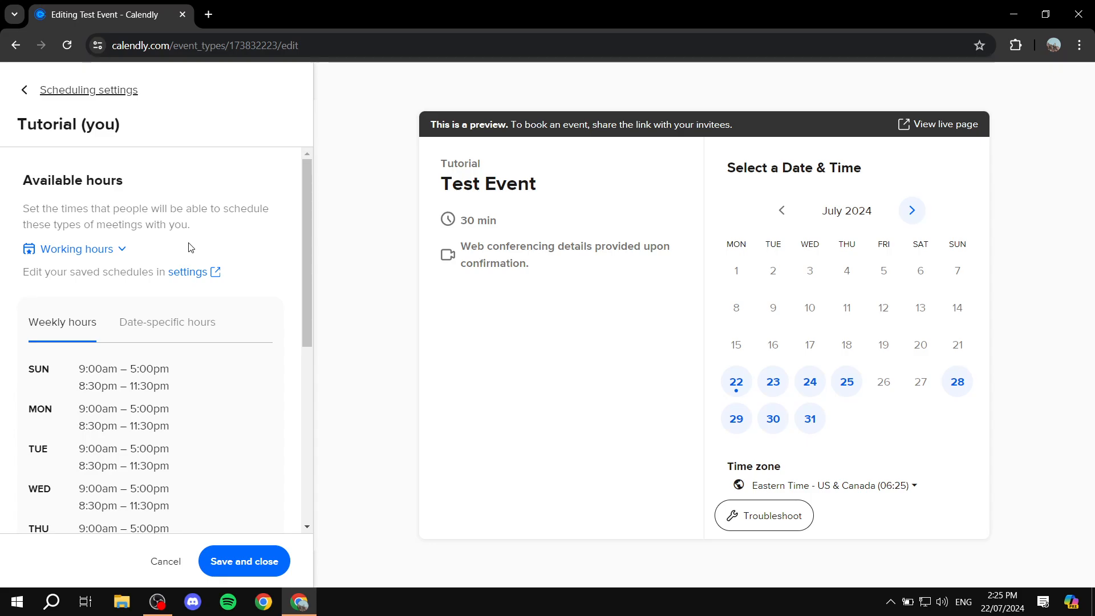
pyautogui.scroll(-1, 197, 252)
pyautogui.scroll(-2, 197, 252)
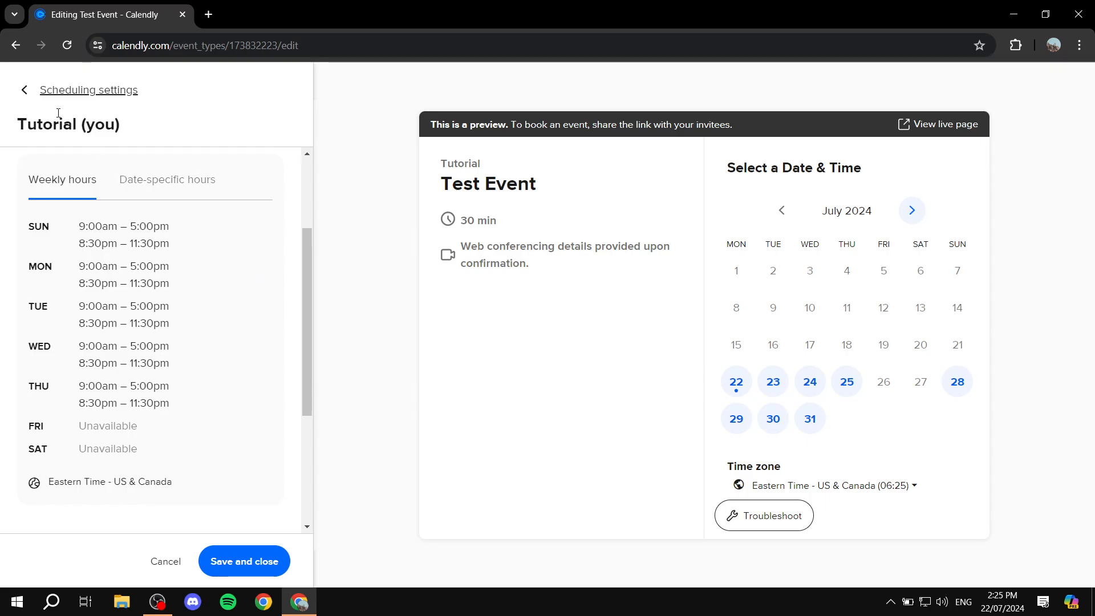
pyautogui.click(30, 94)
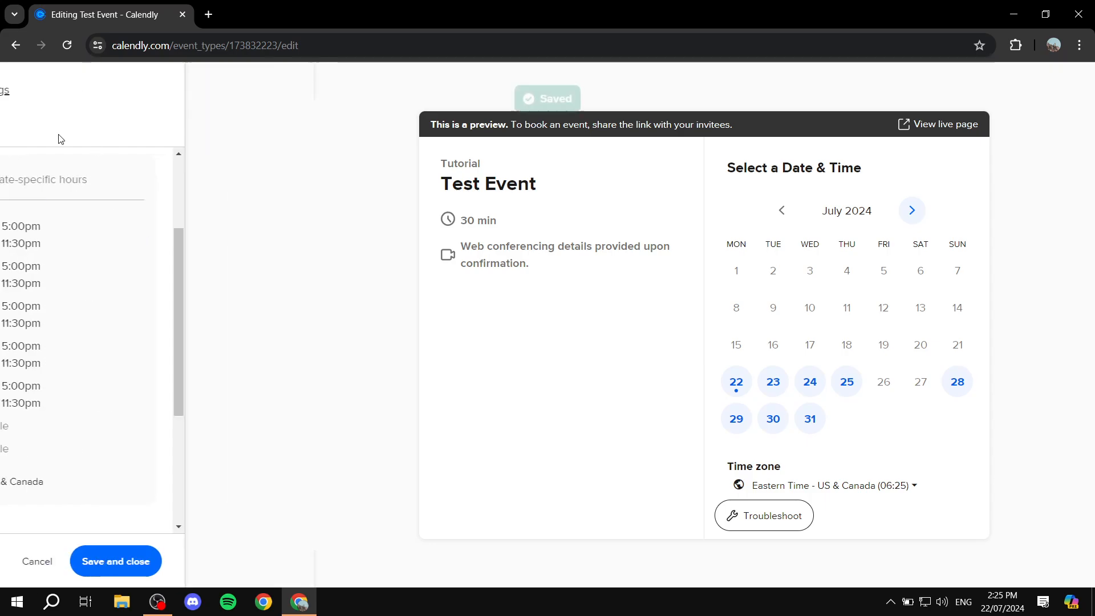
pyautogui.scroll(-3, 148, 285)
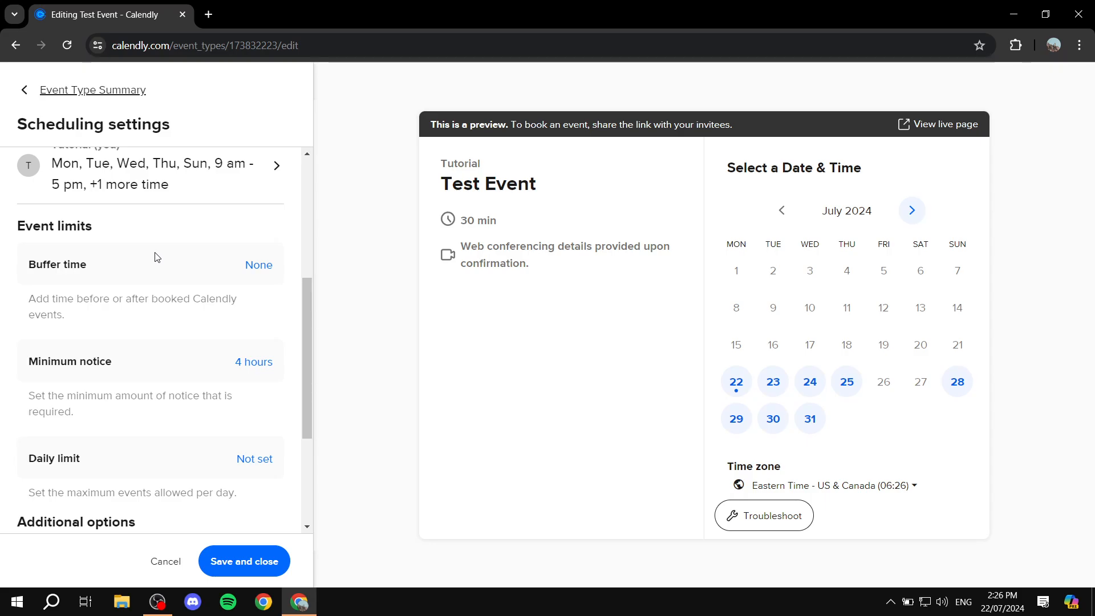
# Step: Set buffer time to 5 min before and 10 min after events
pyautogui.click(261, 266)
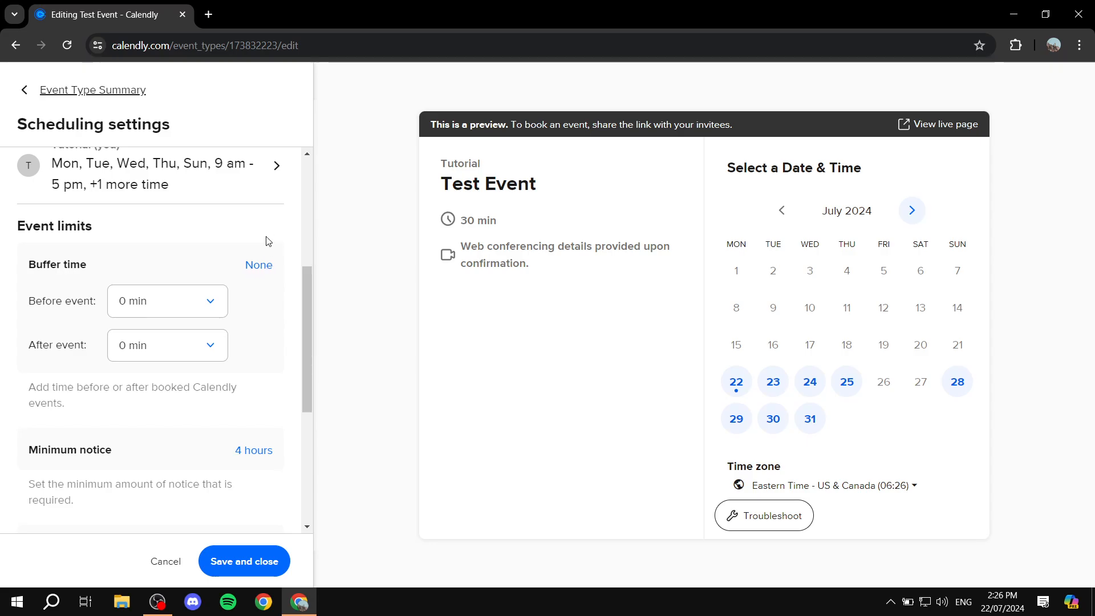
pyautogui.click(173, 307)
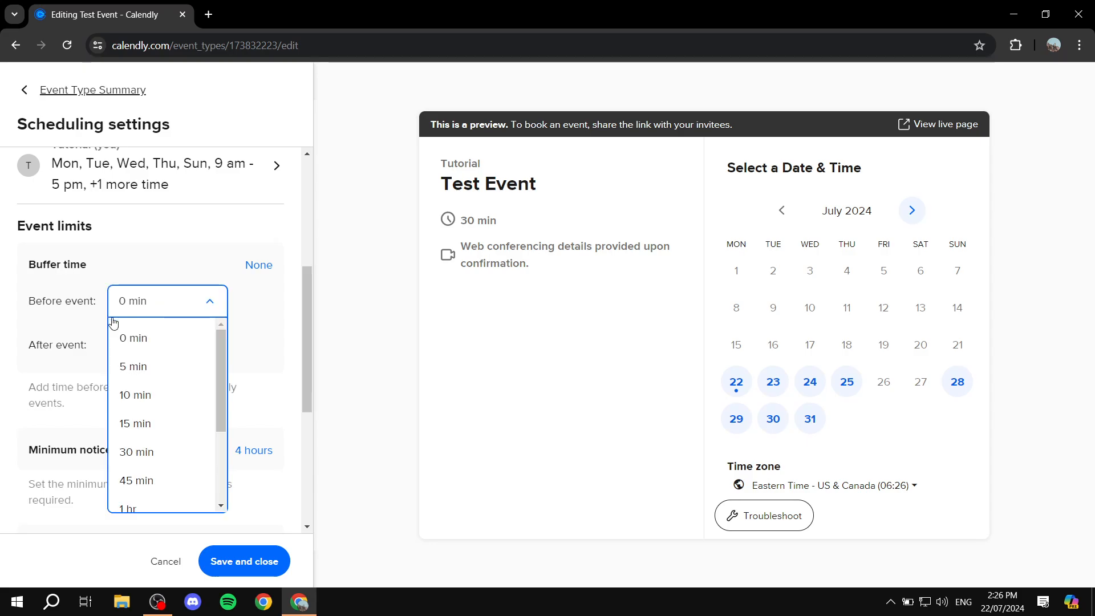
pyautogui.click(144, 372)
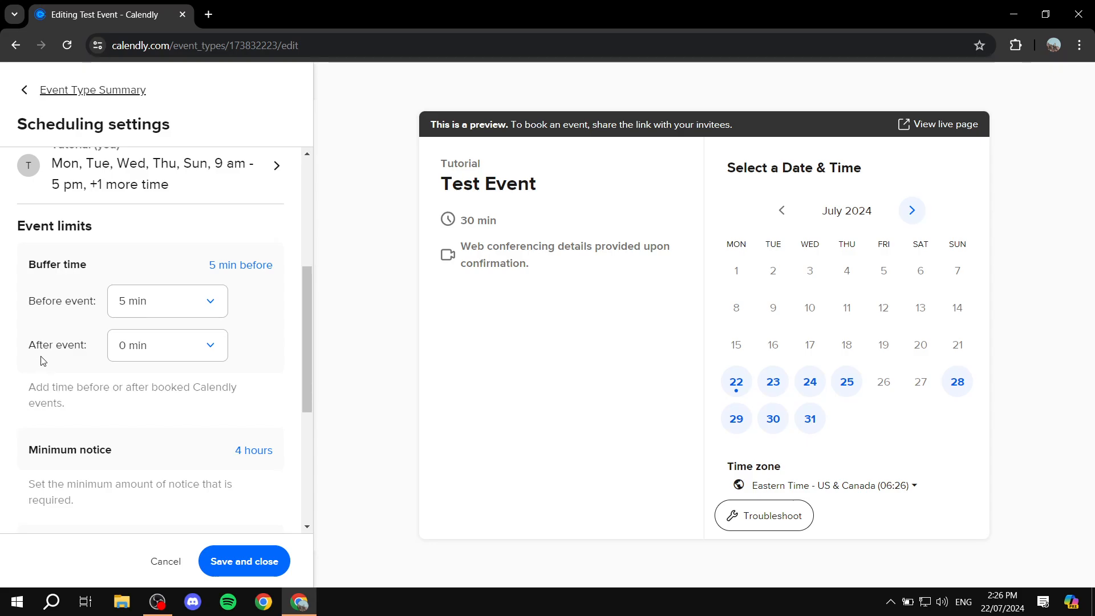
pyautogui.click(171, 354)
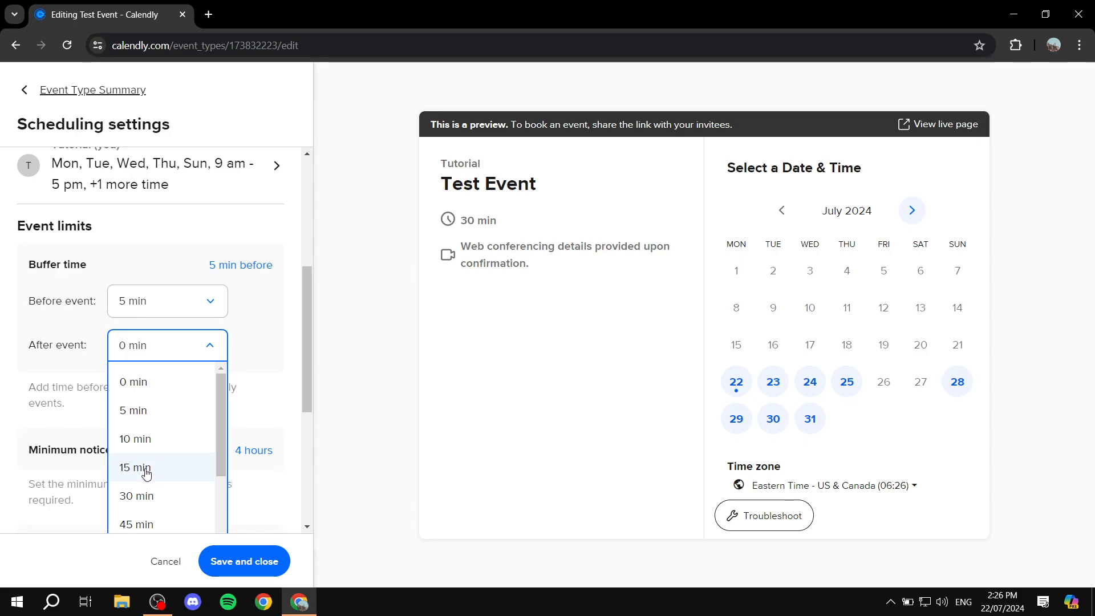
pyautogui.click(130, 442)
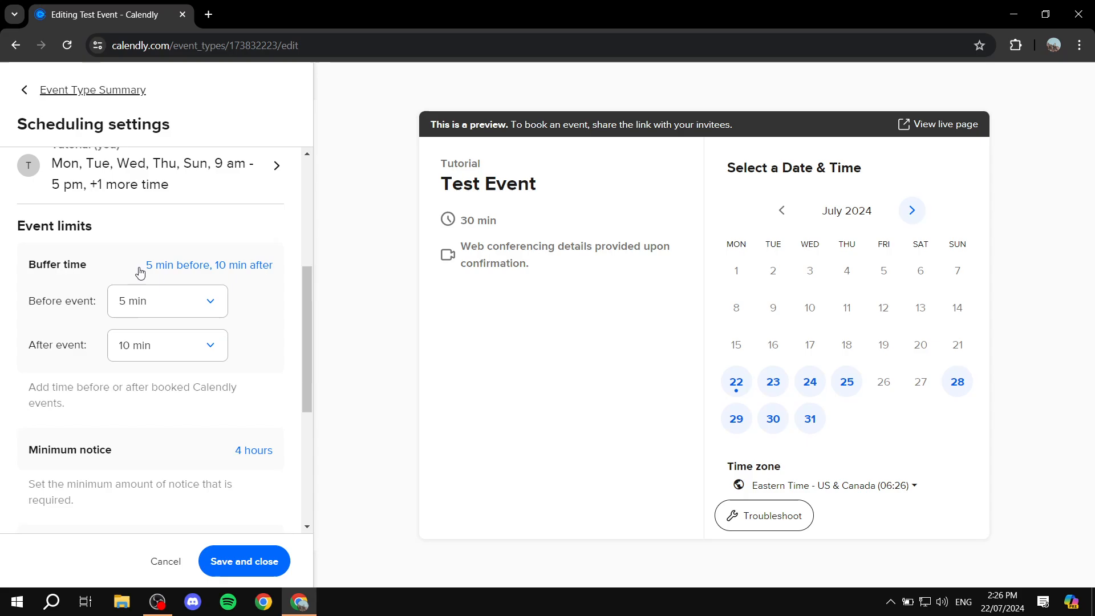
pyautogui.click(188, 266)
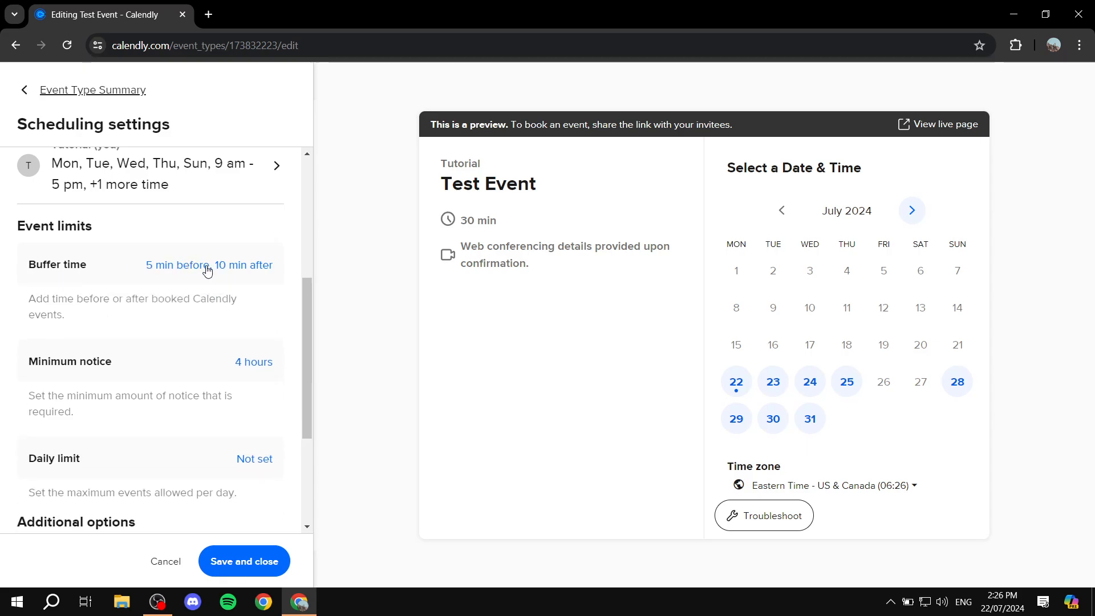
pyautogui.scroll(-3, 151, 281)
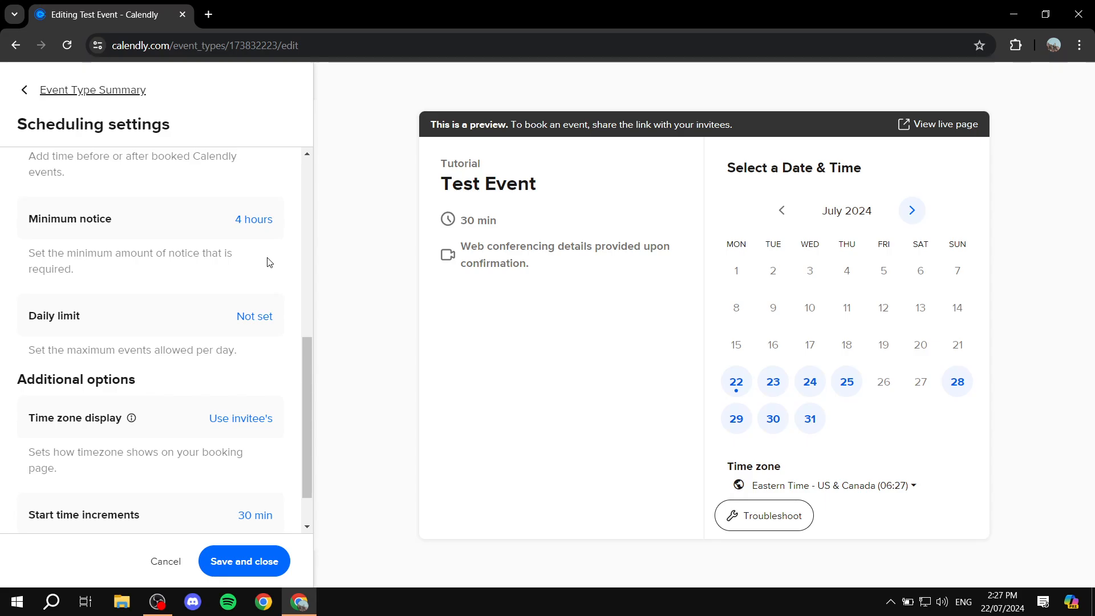
# Step: Set Test Event's minimum notice to 3 hours
pyautogui.click(253, 220)
pyautogui.click(134, 283)
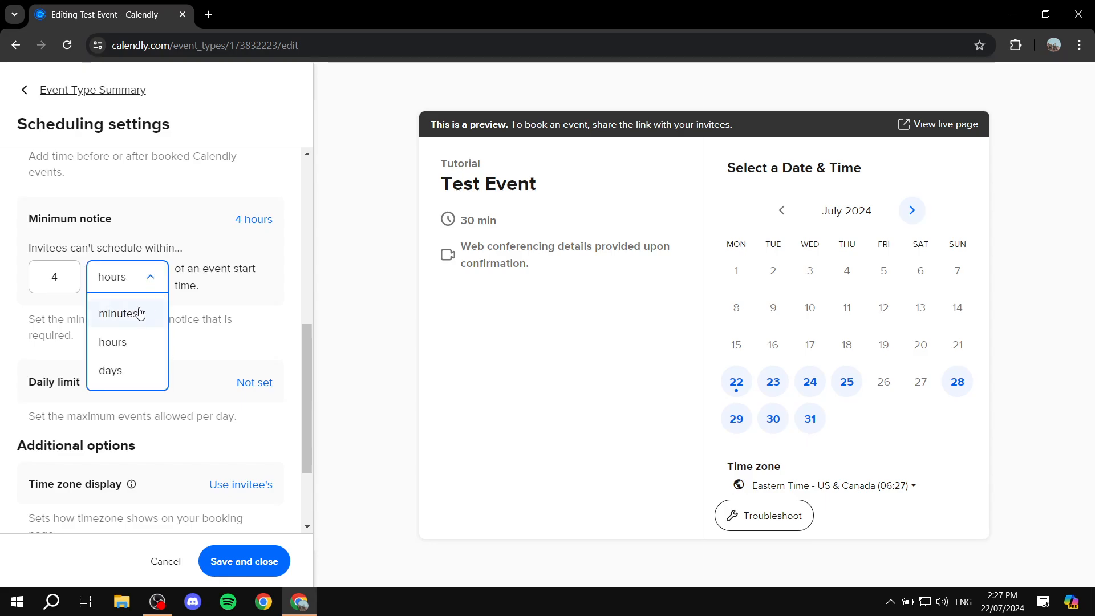
pyautogui.click(139, 312)
pyautogui.hotkey('shift', 'Tab')
pyautogui.write('2')
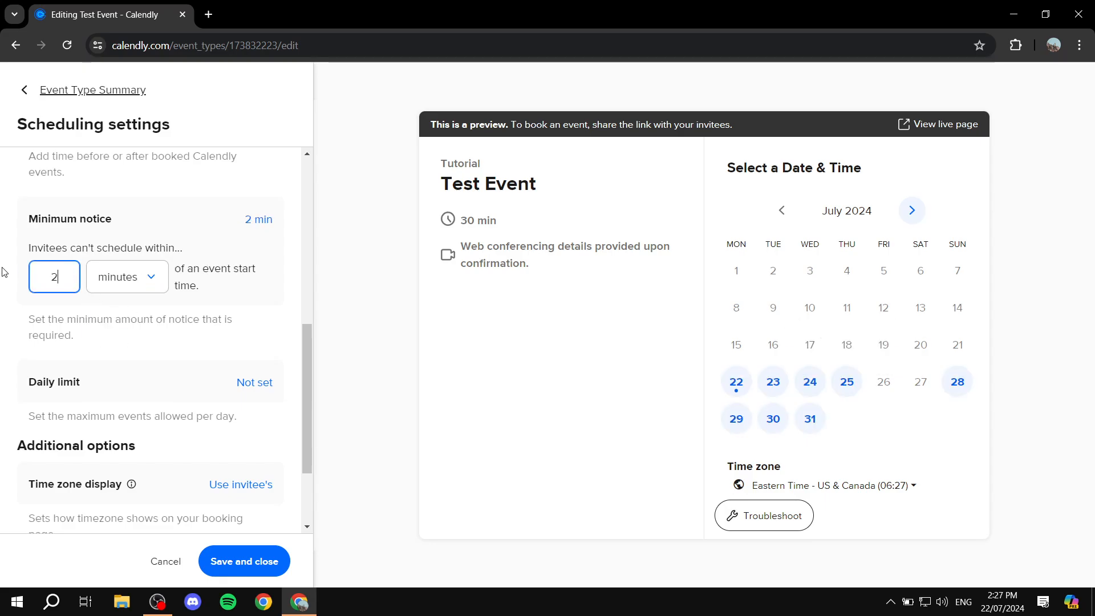
pyautogui.click(180, 226)
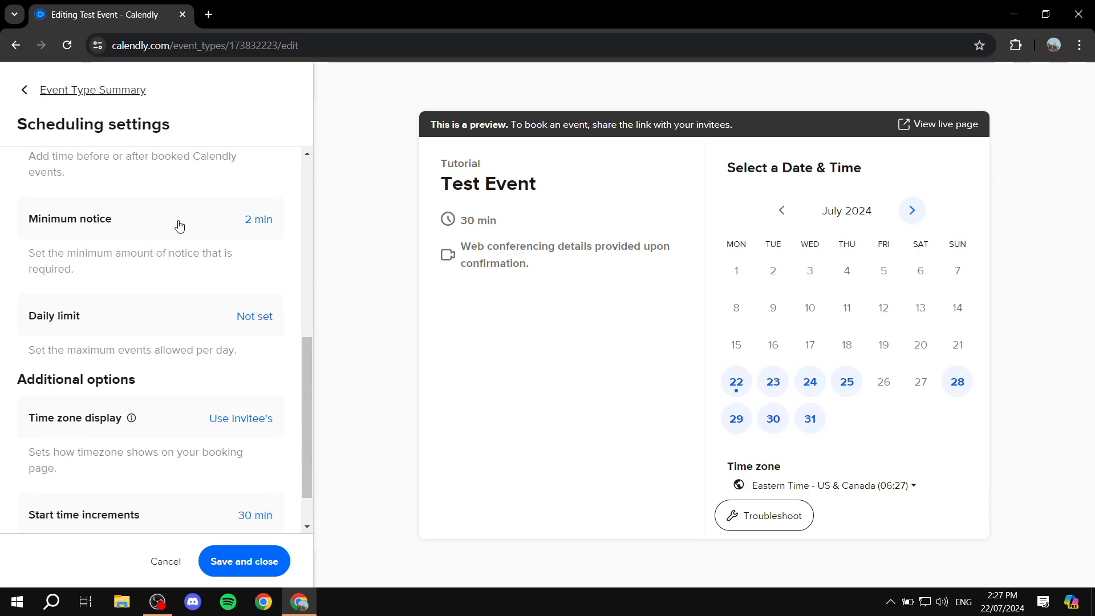
pyautogui.click(180, 226)
pyautogui.doubleClick(39, 277)
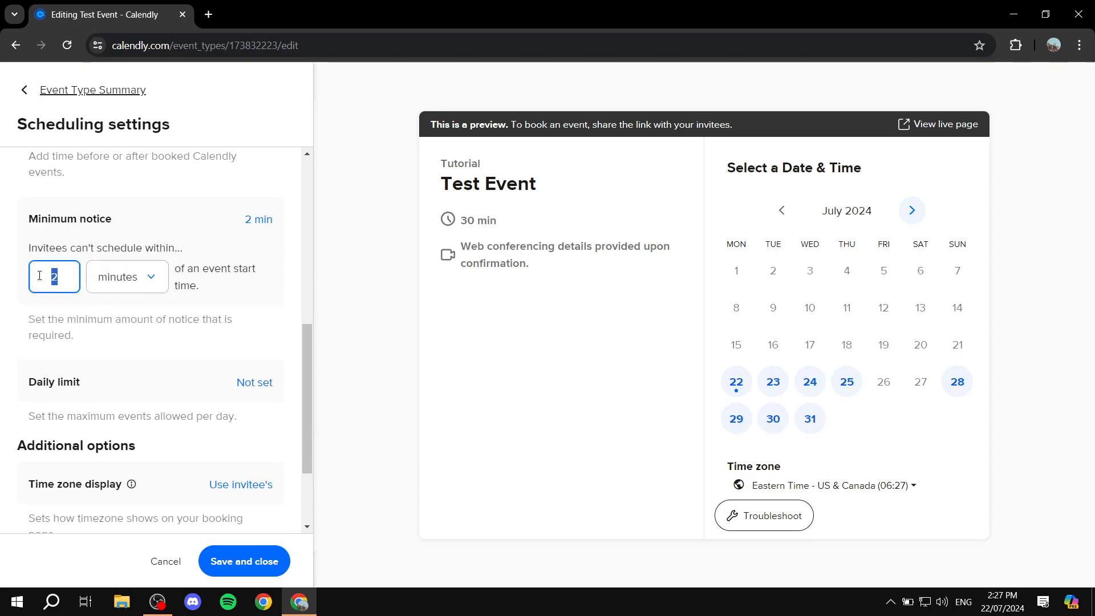
pyautogui.write('3')
pyautogui.click(147, 281)
pyautogui.click(131, 344)
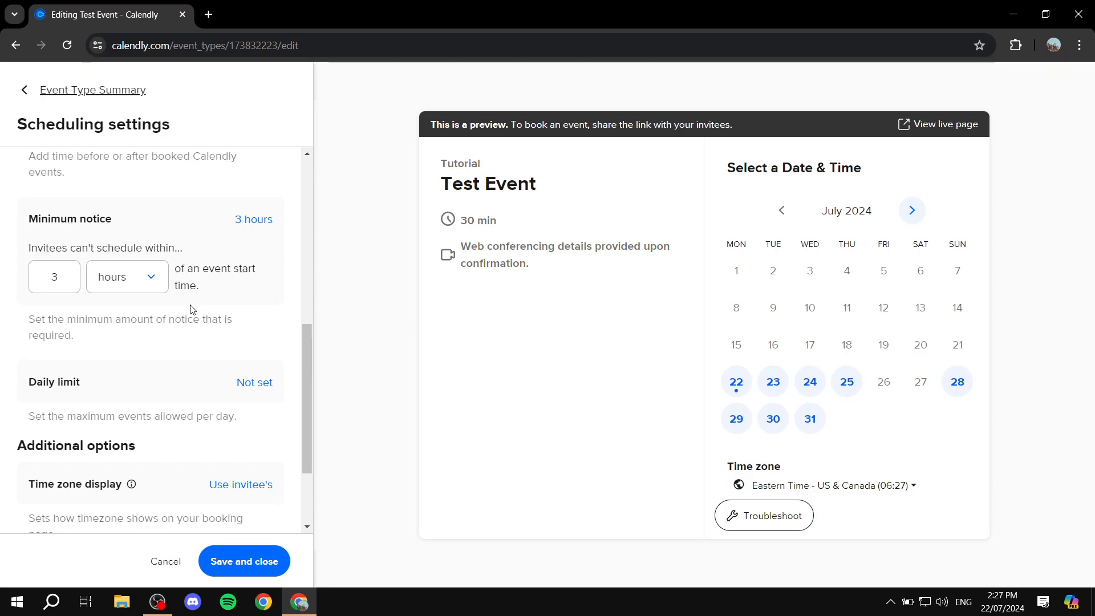
# Step: Limit Test Event to a maximum of 5 events per day
pyautogui.scroll(-2, 190, 308)
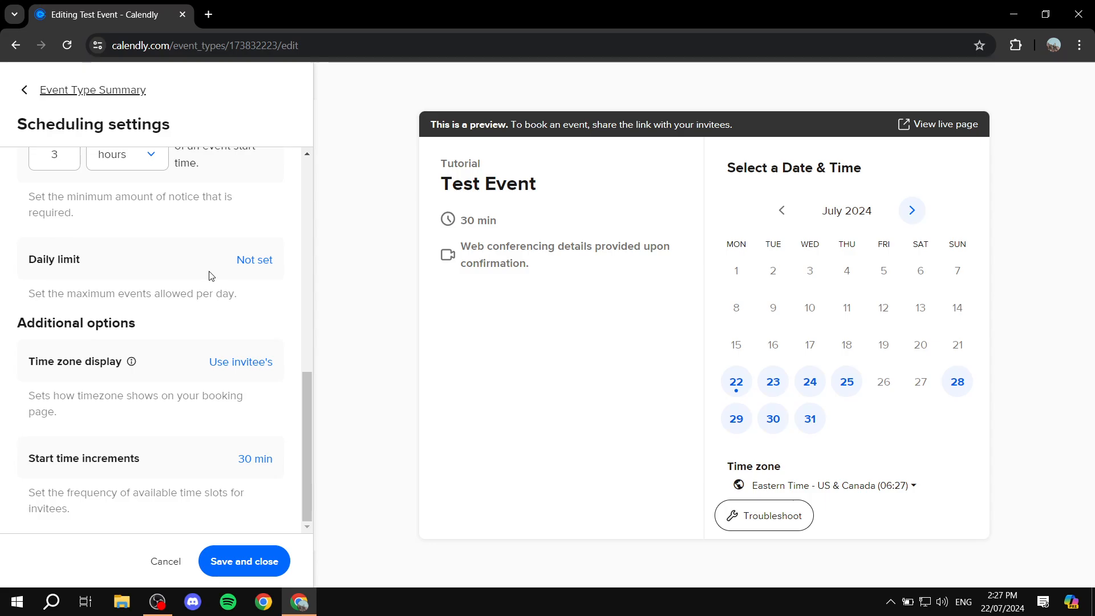
pyautogui.click(269, 264)
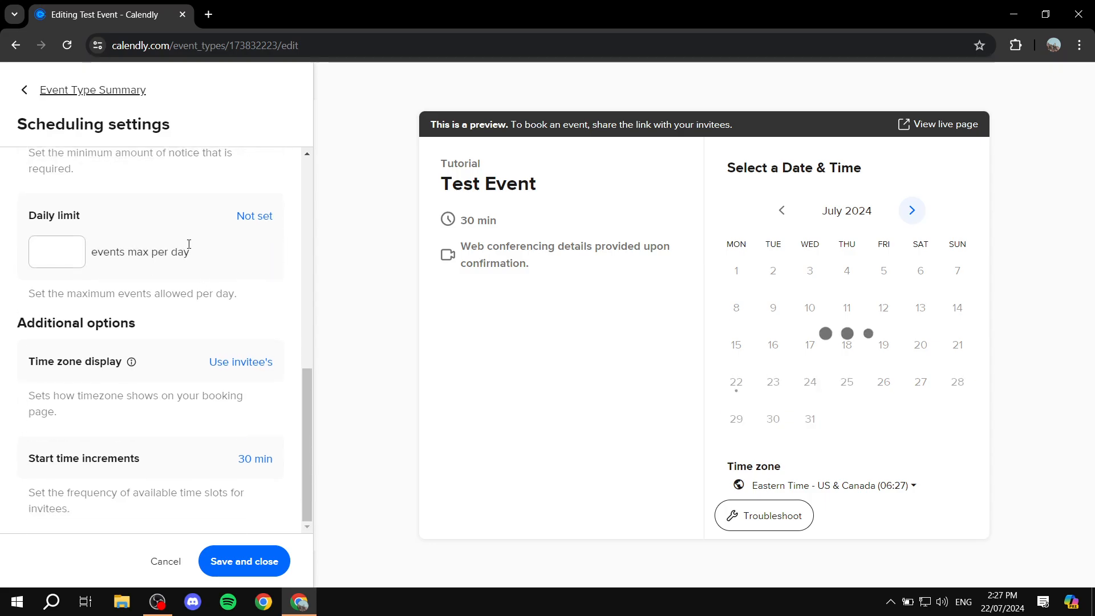
pyautogui.click(68, 249)
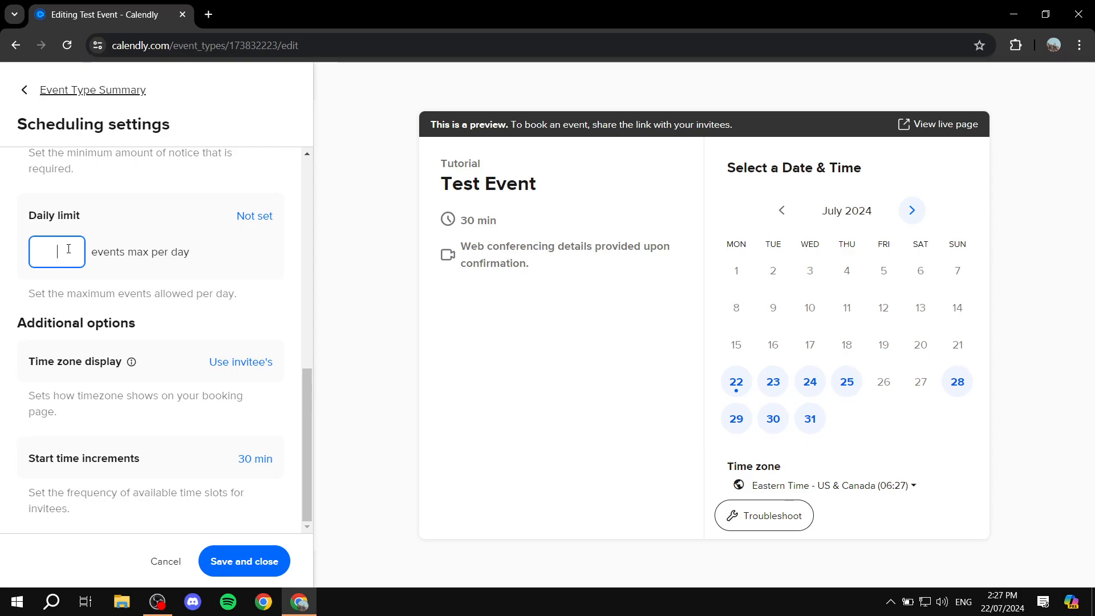
pyautogui.write('4')
pyautogui.press('BackSpace')
pyautogui.write('5')
pyautogui.click(253, 262)
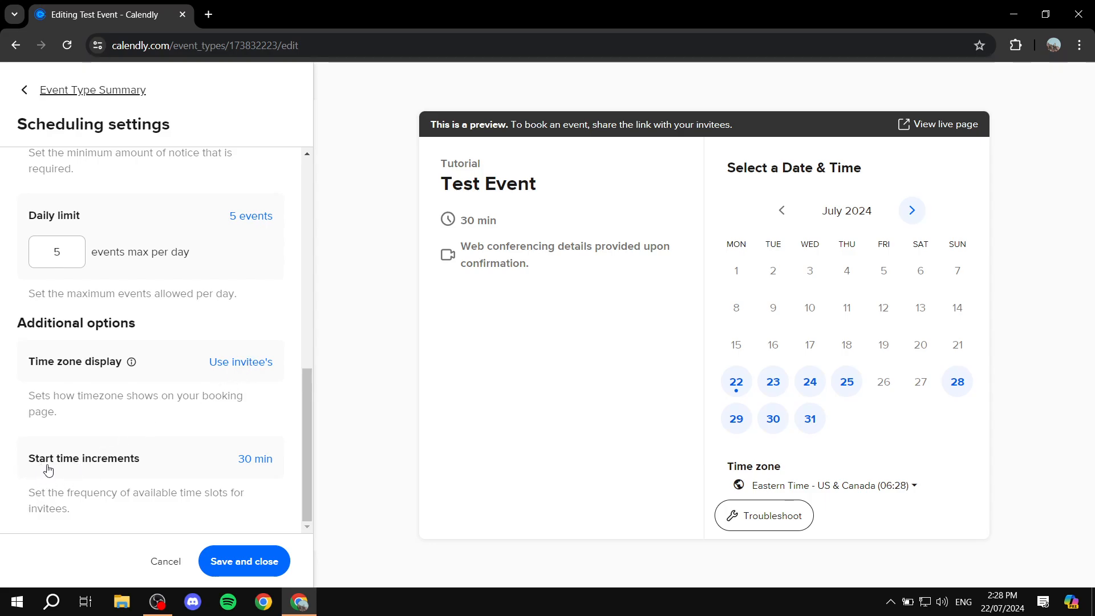
# Step: Use 15 min start time increments and save the scheduling settings
pyautogui.click(258, 468)
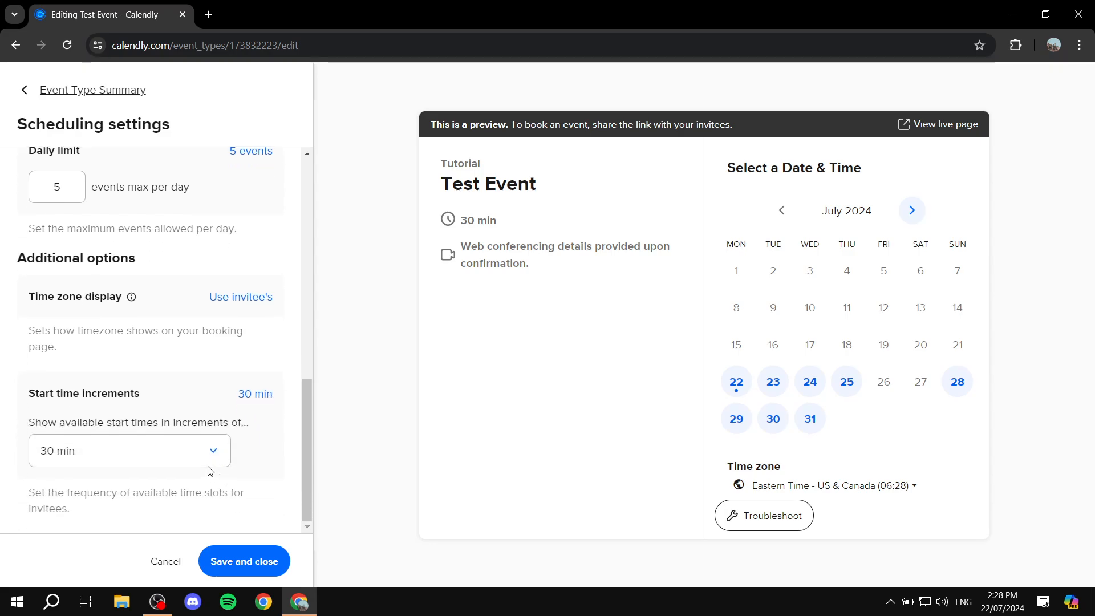
pyautogui.click(201, 456)
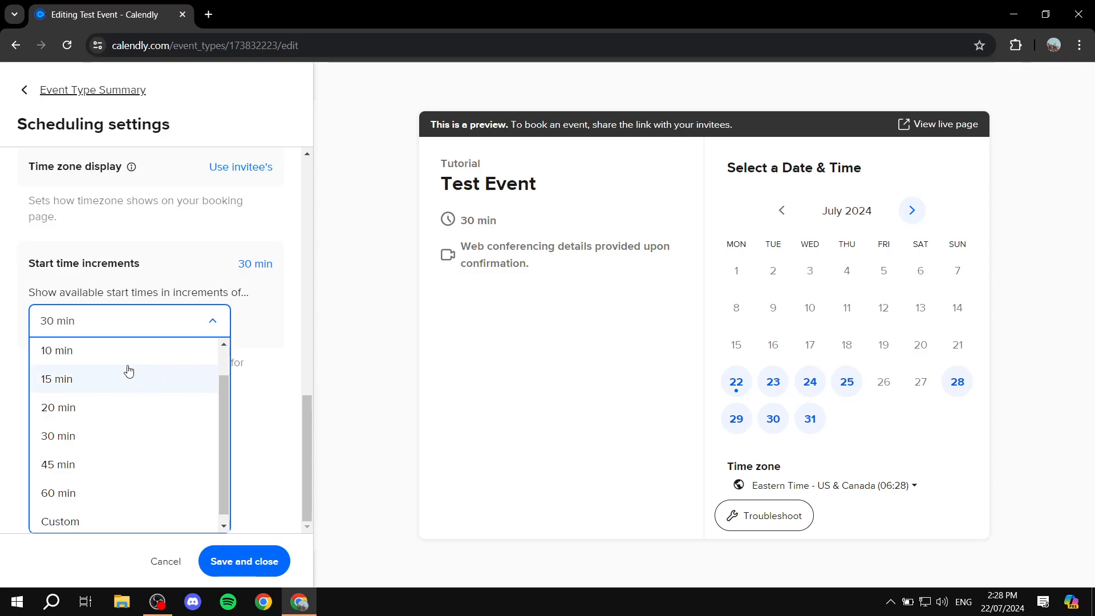
pyautogui.scroll(1, 115, 362)
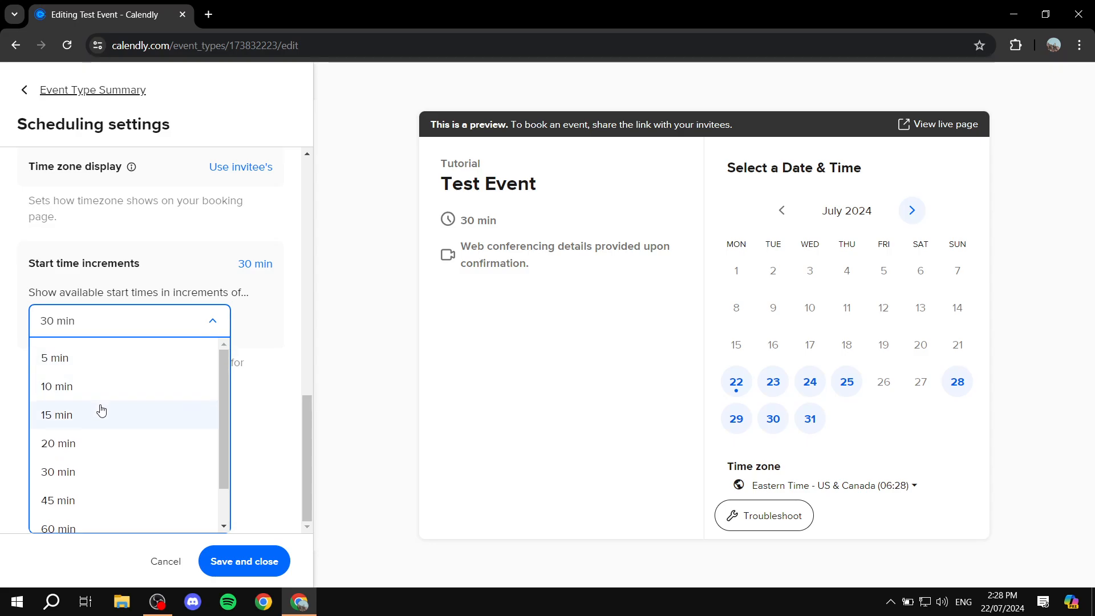
pyautogui.click(100, 411)
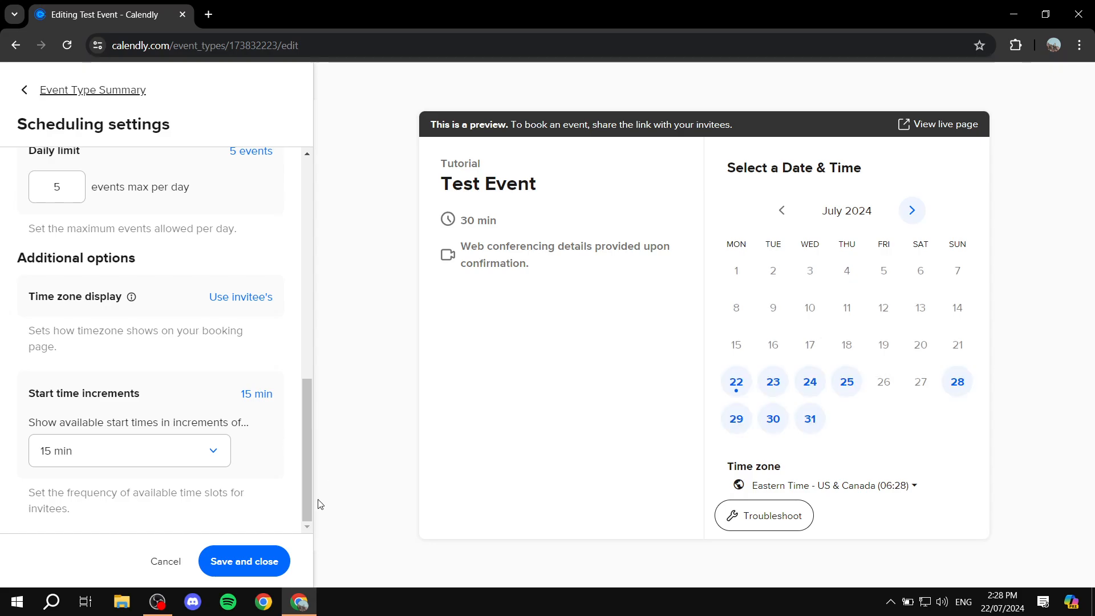
pyautogui.click(251, 563)
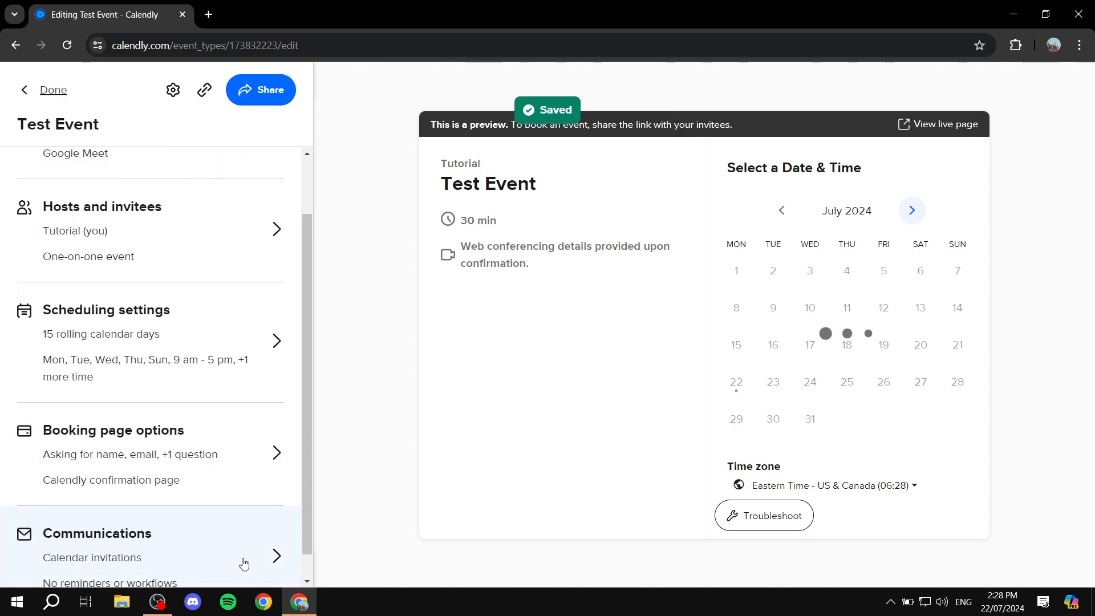
# Step: Open Test Event's Booking page options
pyautogui.scroll(-1, 143, 502)
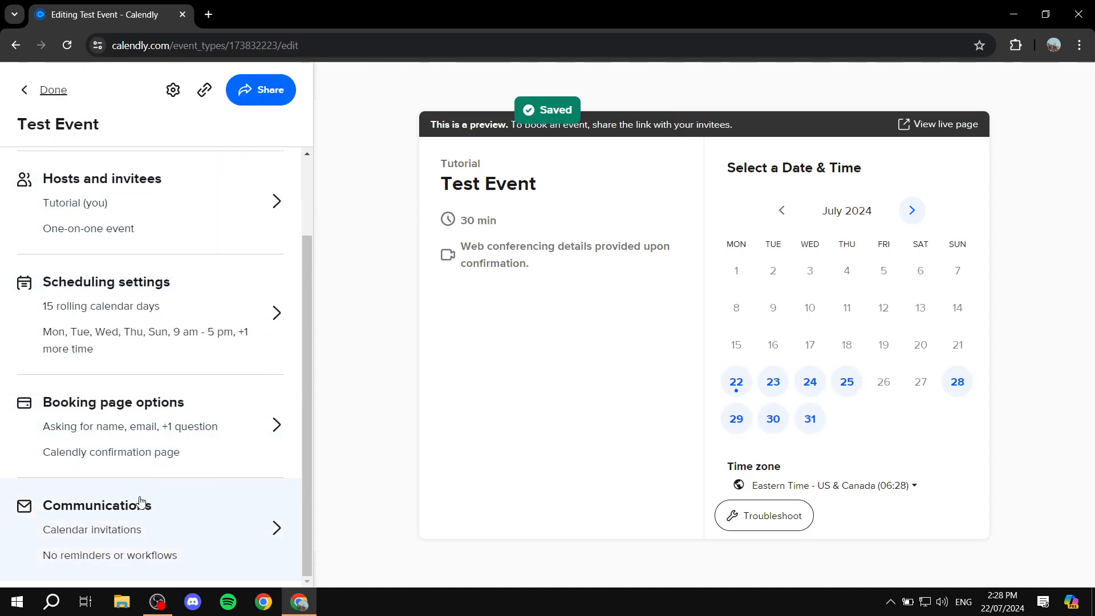
pyautogui.scroll(2, 130, 484)
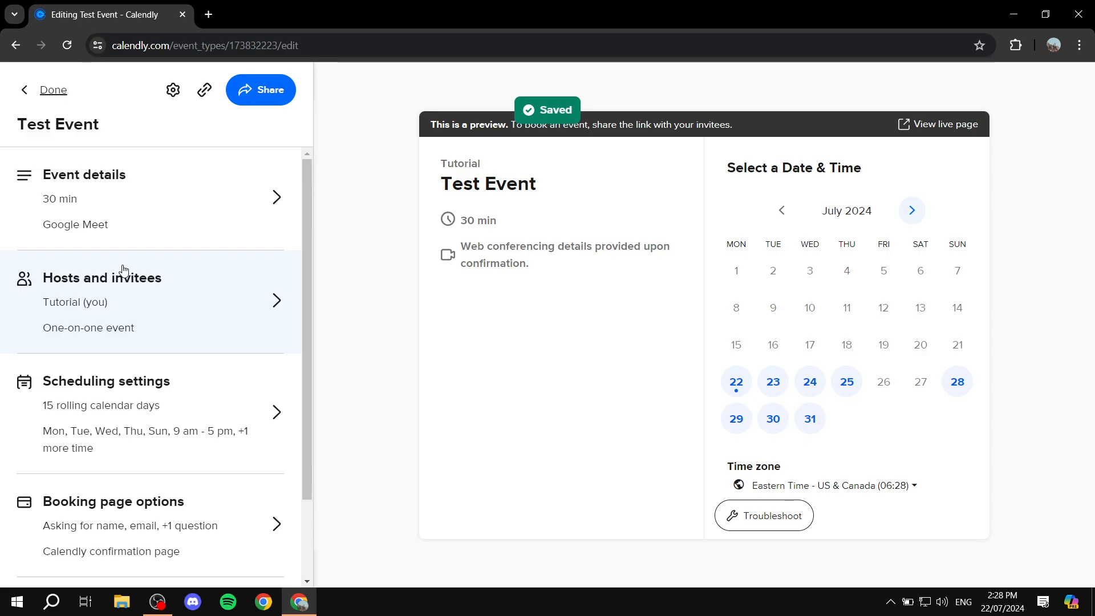
pyautogui.scroll(-2, 215, 306)
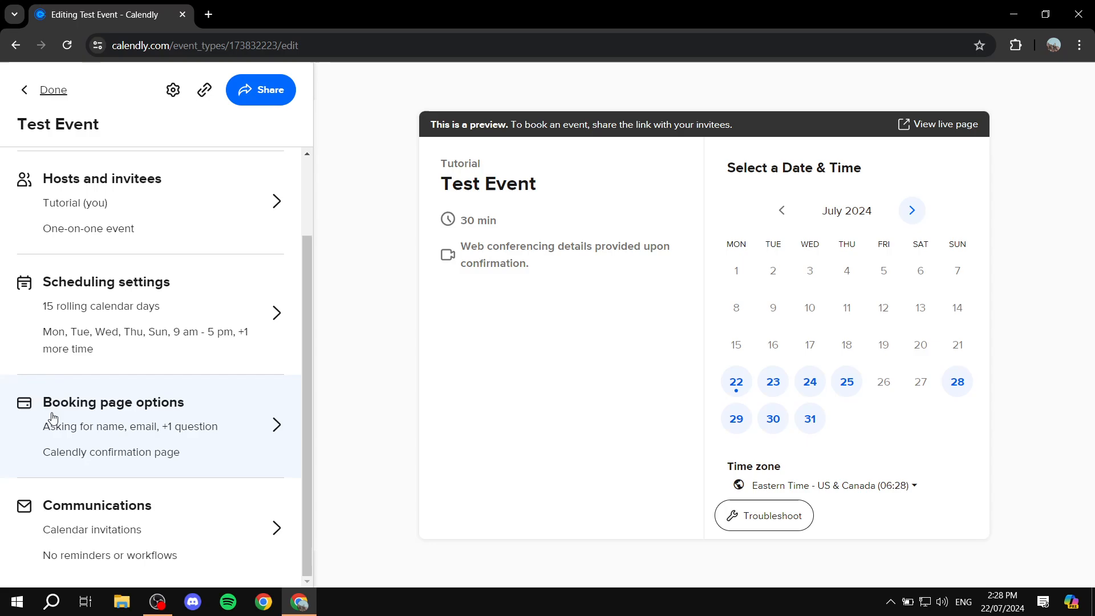
pyautogui.click(263, 423)
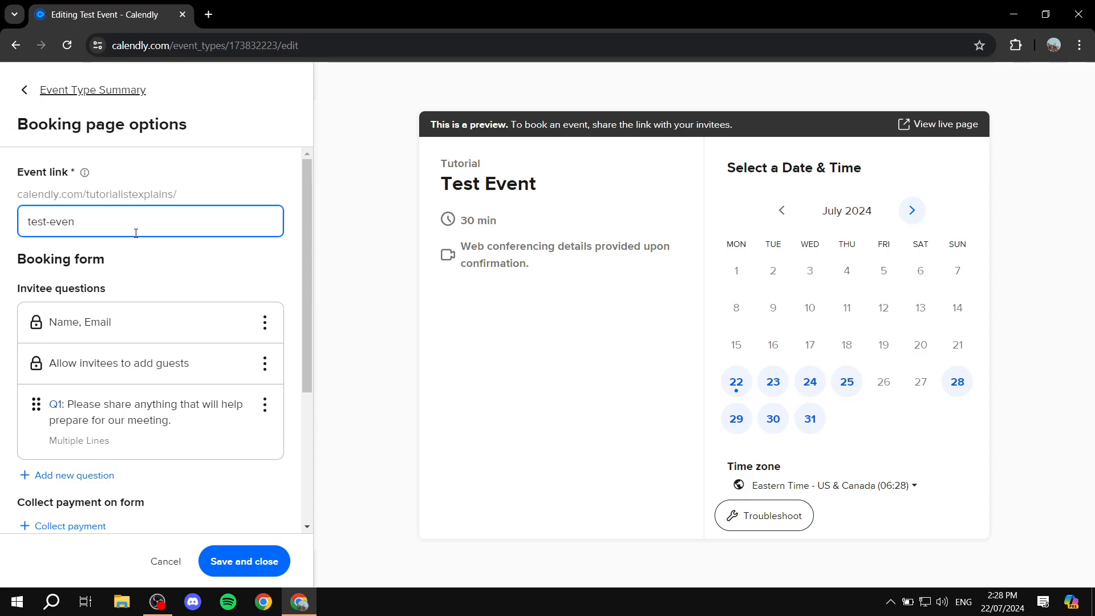
# Step: Select the event link text test-even, then scroll down to the booking form's questions
pyautogui.moveTo(103, 217); pyautogui.dragTo(12, 219)
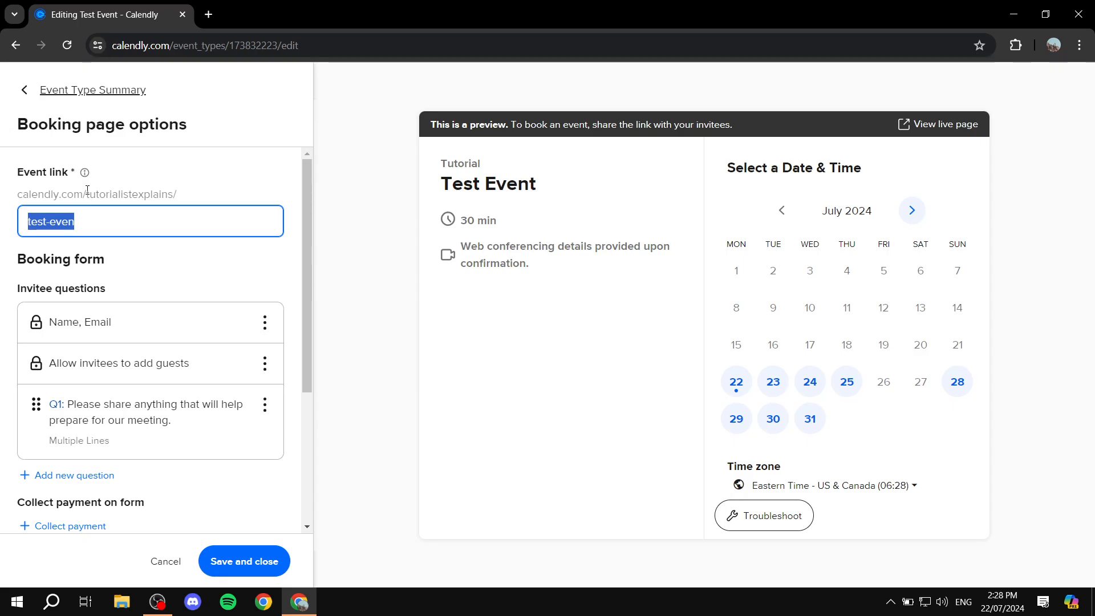
pyautogui.click(211, 172)
pyautogui.scroll(-1, 177, 267)
pyautogui.scroll(-1, 177, 267)
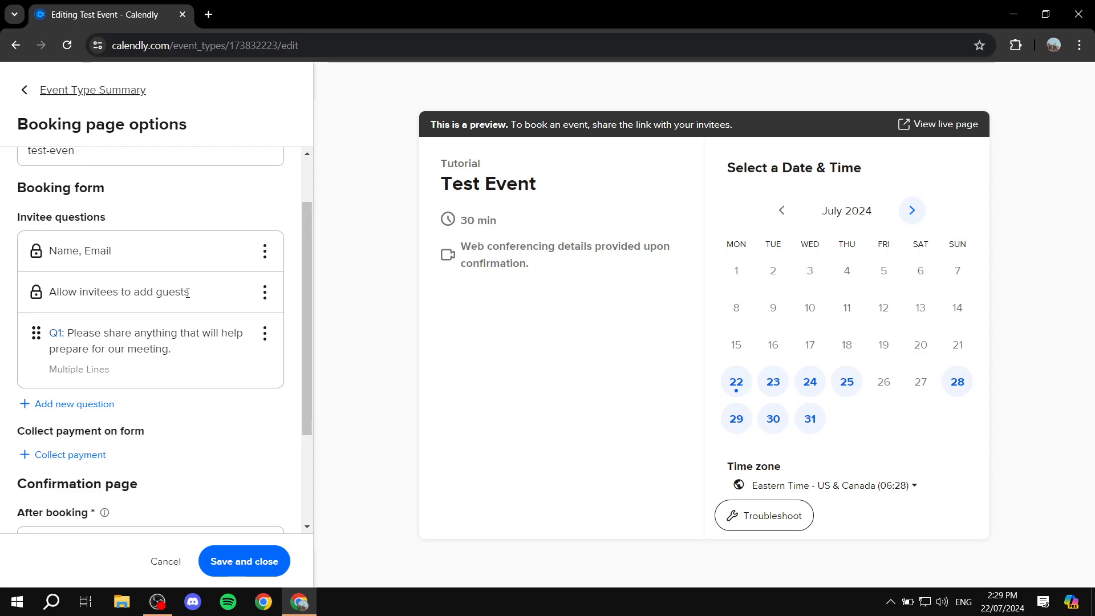
# Step: Add the invitee question 'How are you?' as required, with a One Line answer type
pyautogui.click(93, 405)
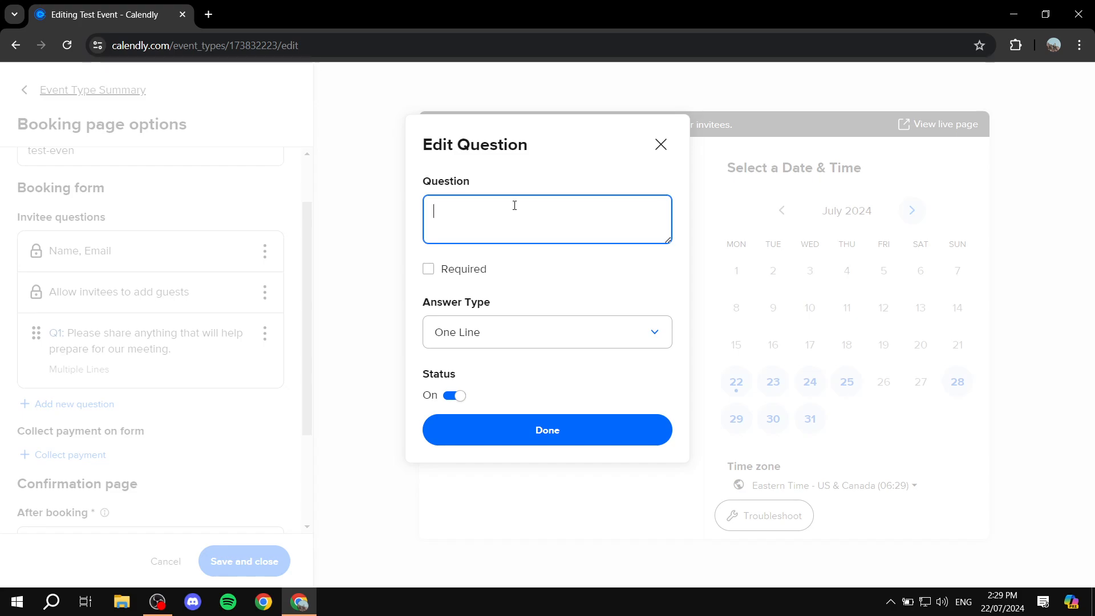
pyautogui.write('w areyou')
pyautogui.write('u?')
pyautogui.click(460, 272)
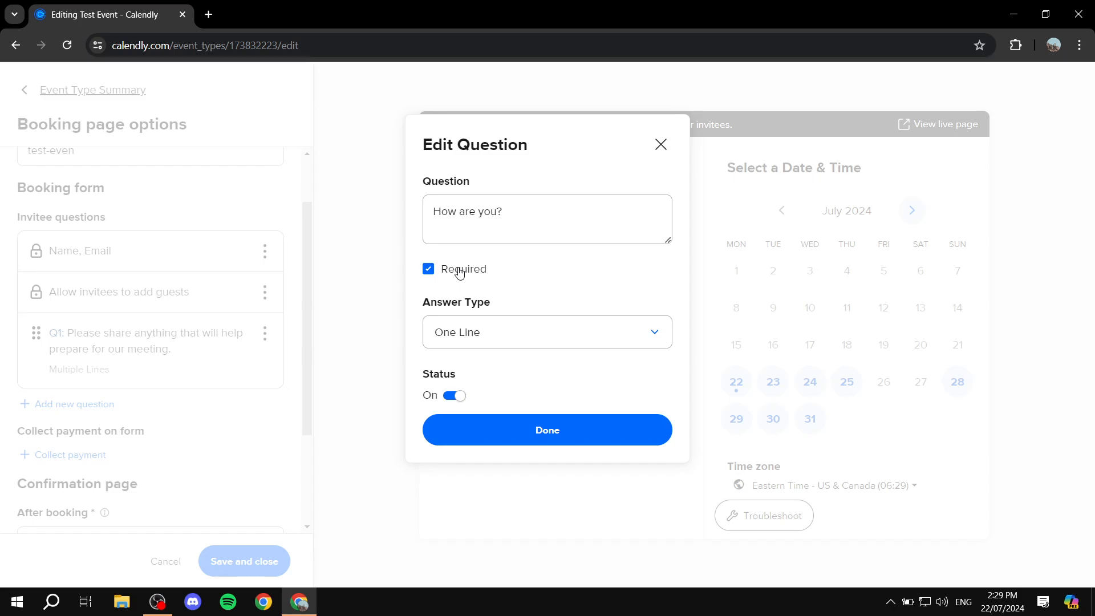
pyautogui.click(496, 336)
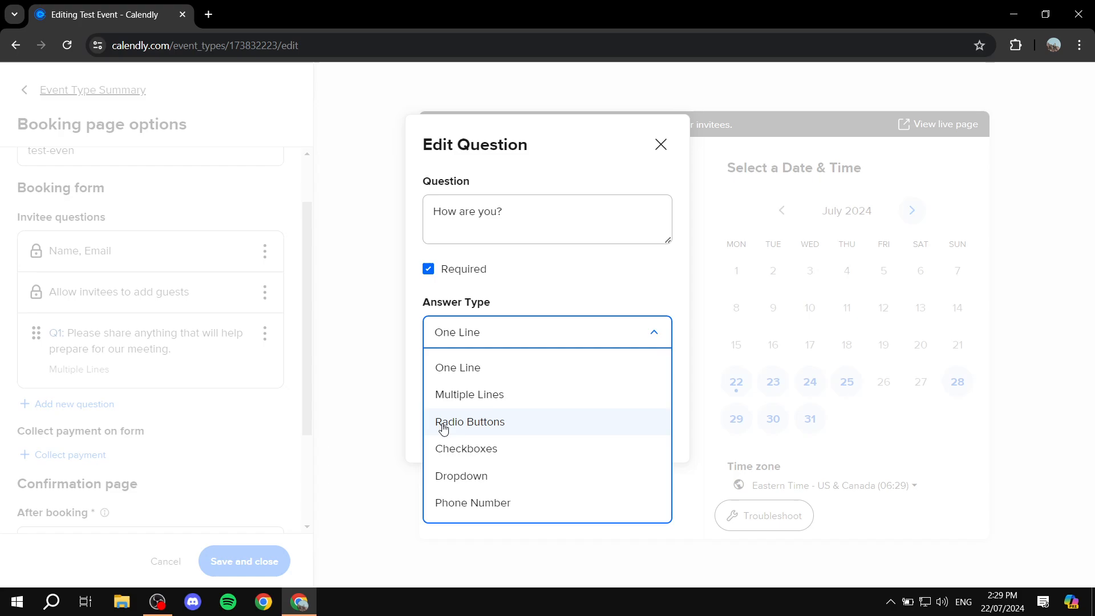
pyautogui.click(498, 425)
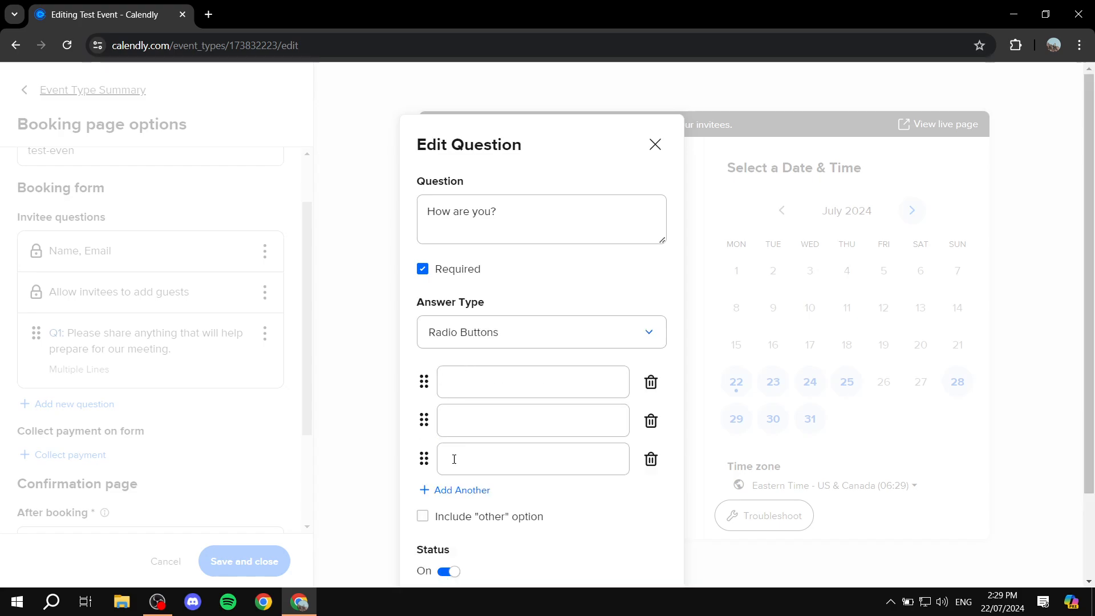
pyautogui.click(505, 336)
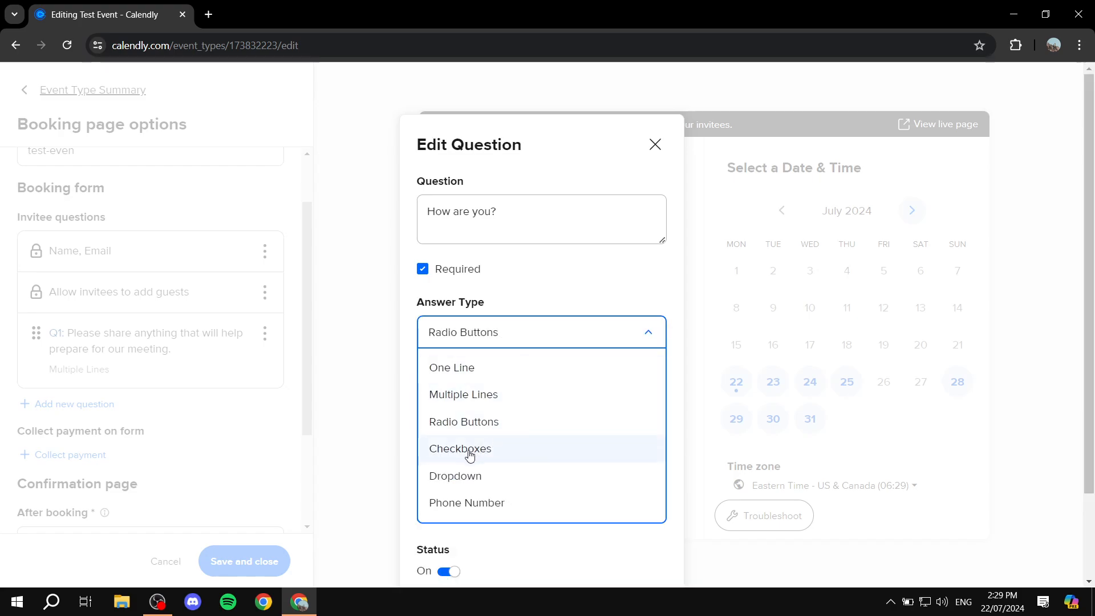
pyautogui.click(470, 449)
pyautogui.click(514, 340)
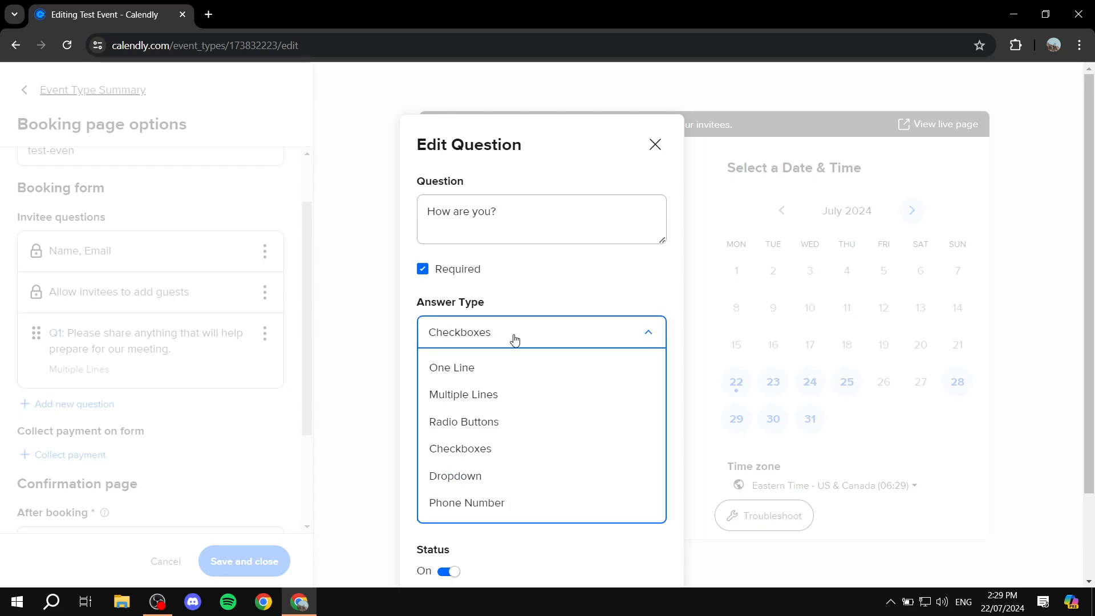
pyautogui.click(481, 371)
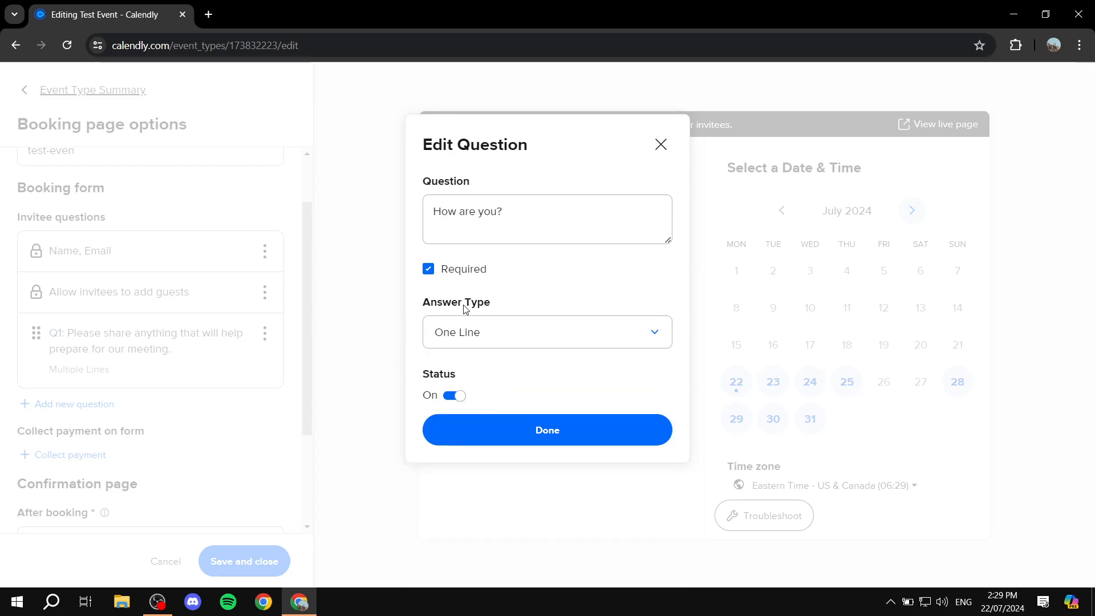
pyautogui.click(489, 332)
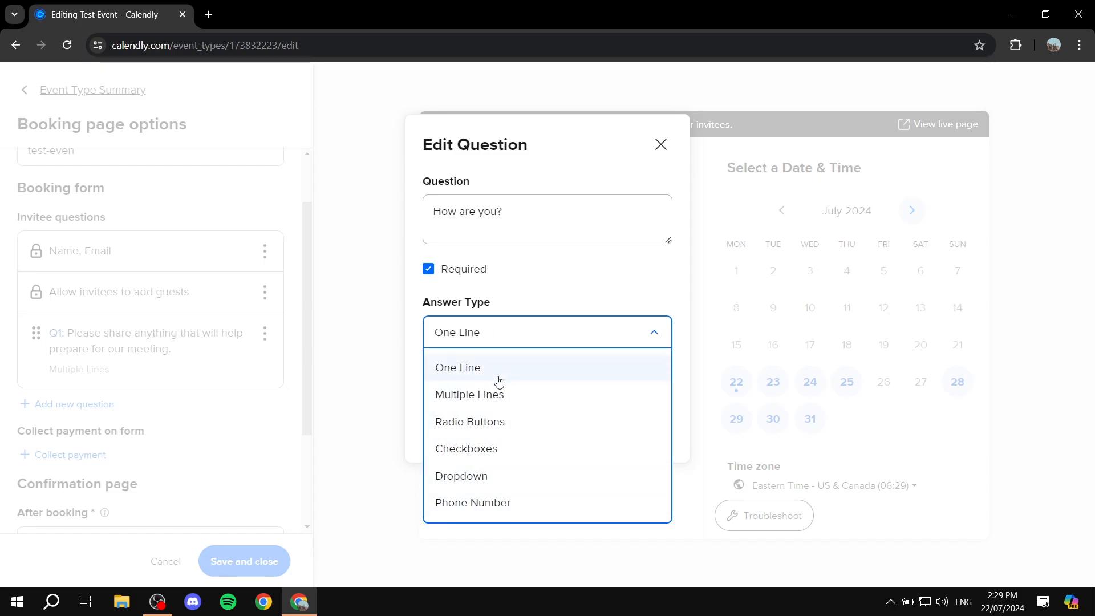
pyautogui.click(546, 333)
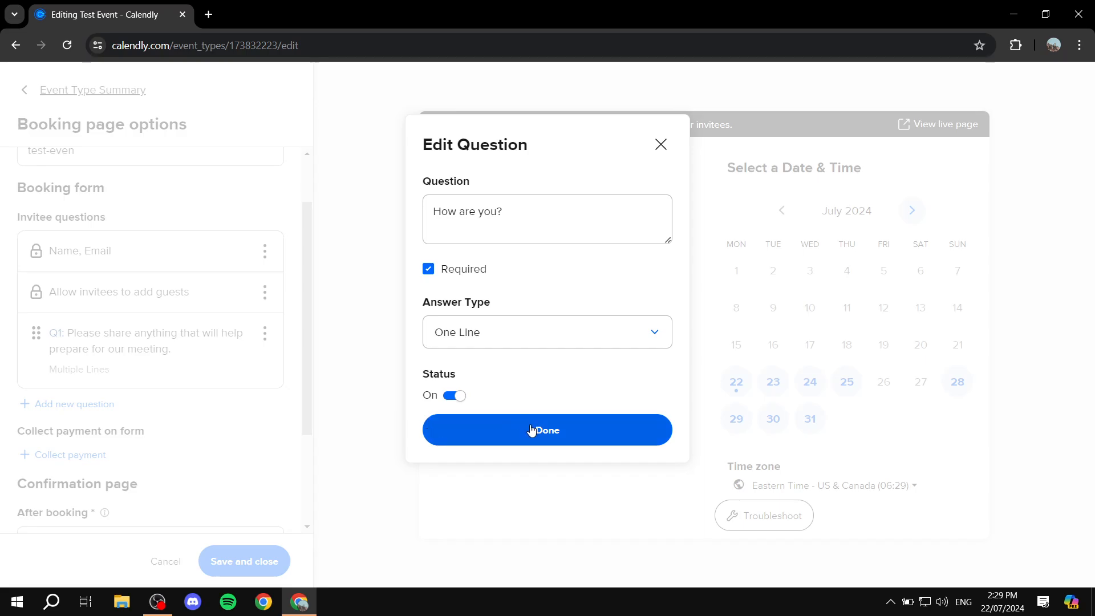
pyautogui.click(531, 430)
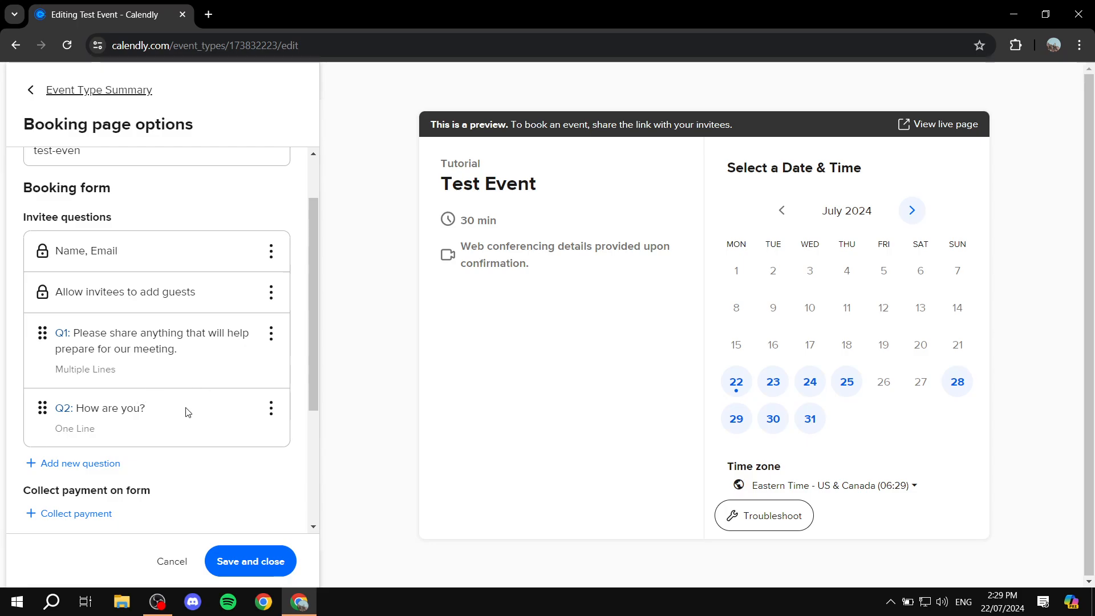
pyautogui.scroll(-3, 188, 412)
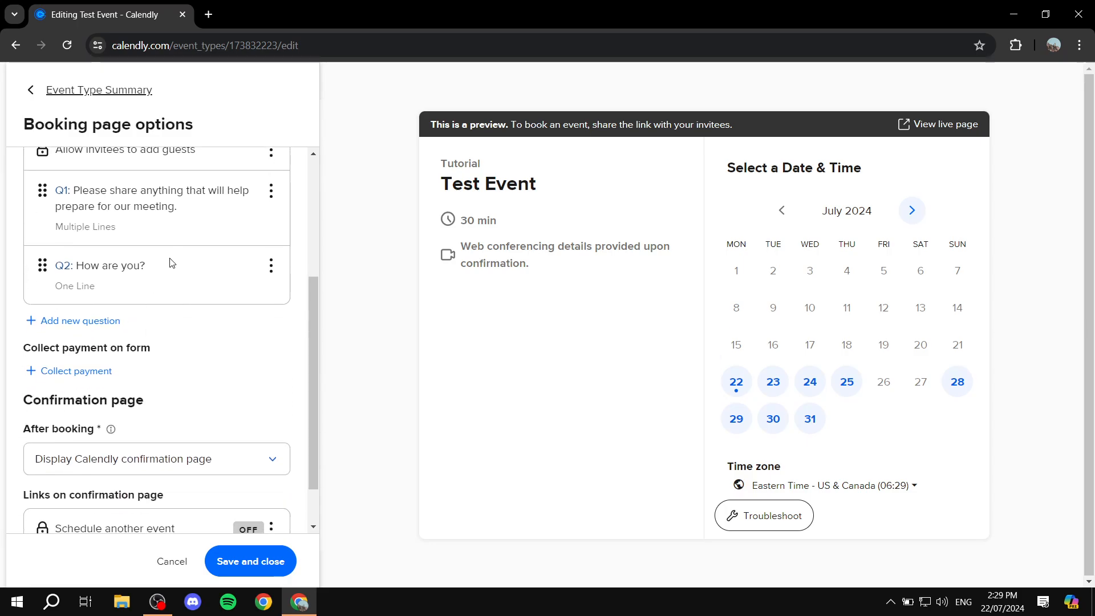
pyautogui.click(80, 372)
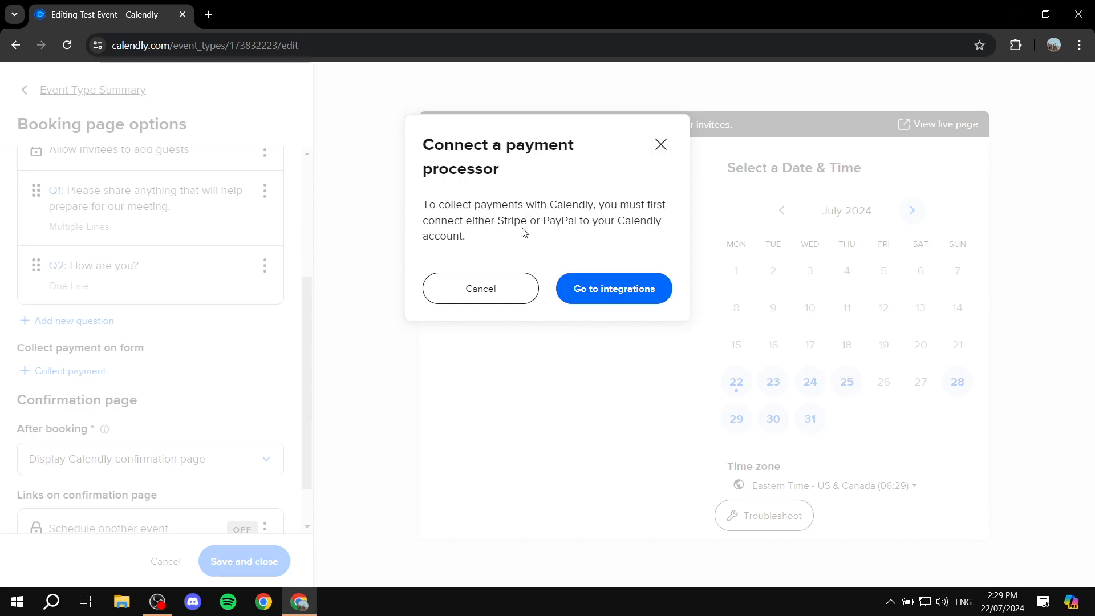
pyautogui.moveTo(500, 222); pyautogui.dragTo(577, 222)
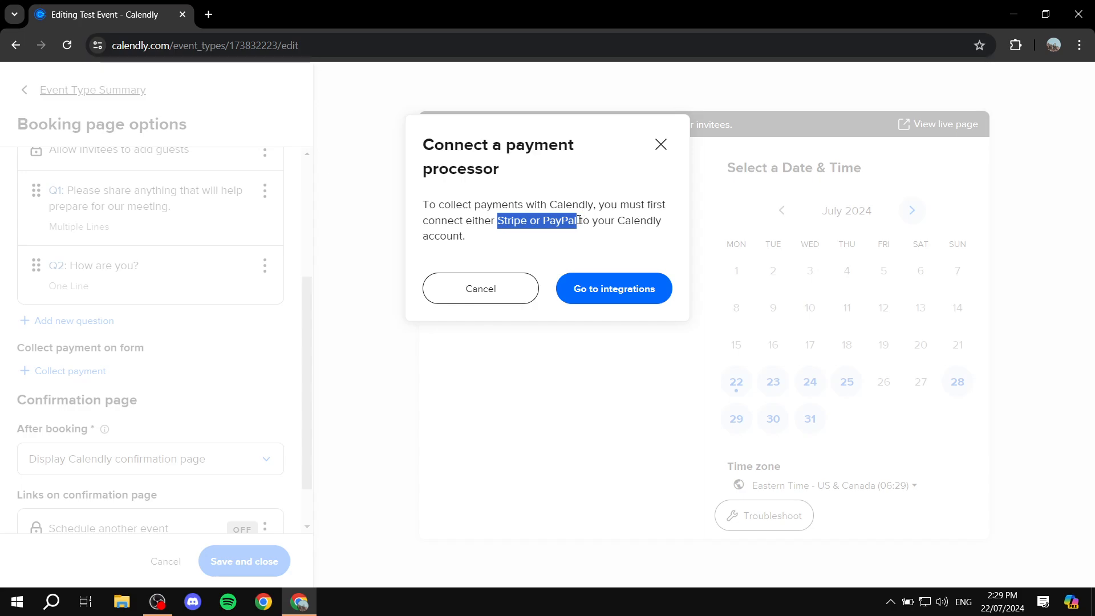
pyautogui.click(610, 263)
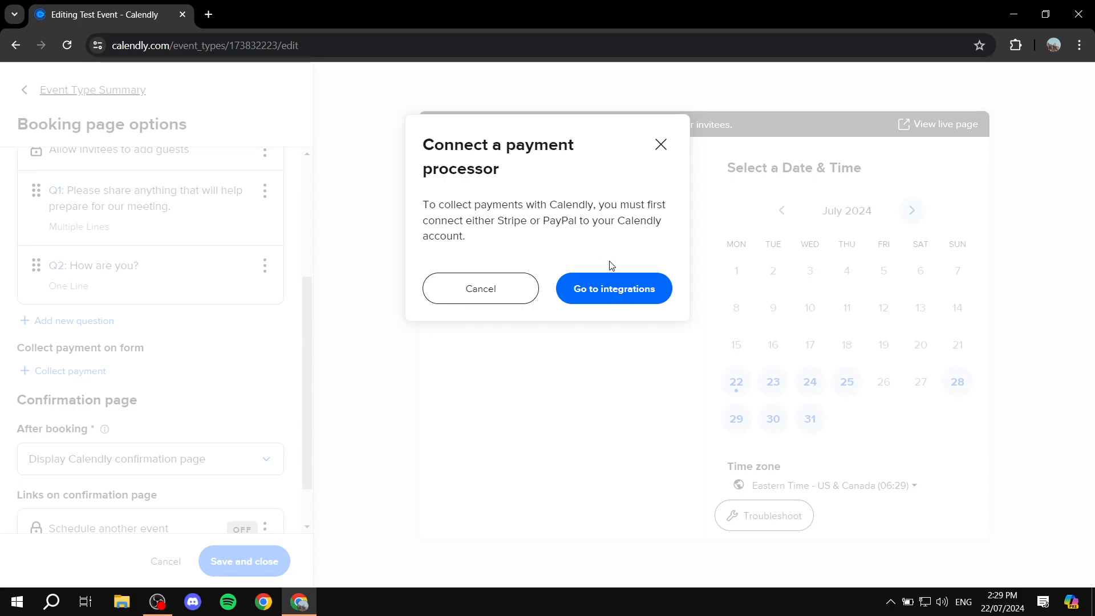
pyautogui.click(661, 145)
pyautogui.scroll(-1, 151, 399)
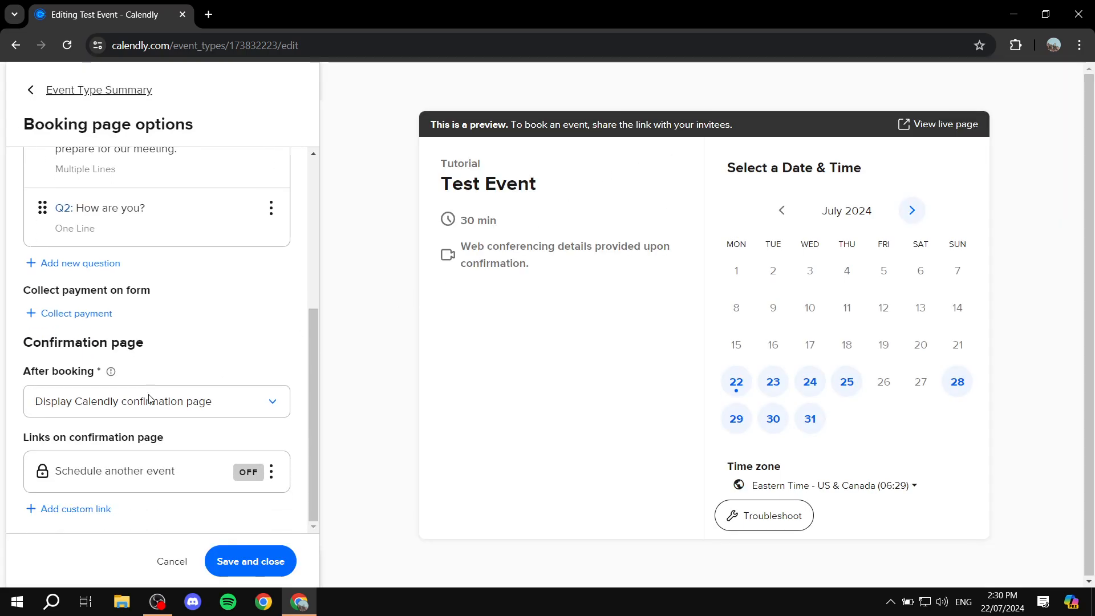
# Step: Save the booking page options and turn on email and text reminders
pyautogui.click(279, 564)
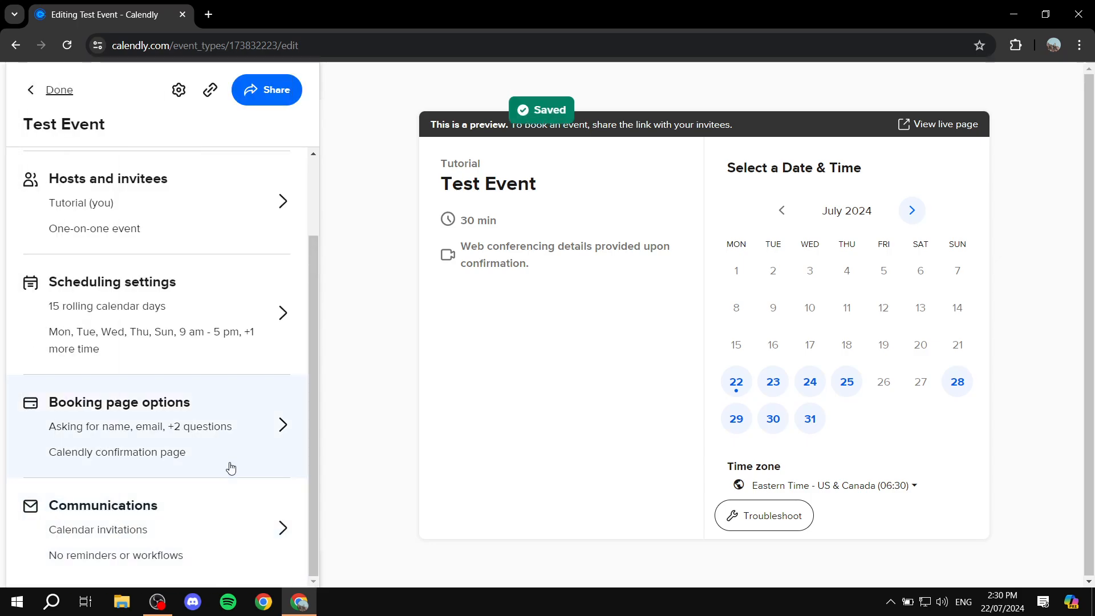
pyautogui.click(239, 549)
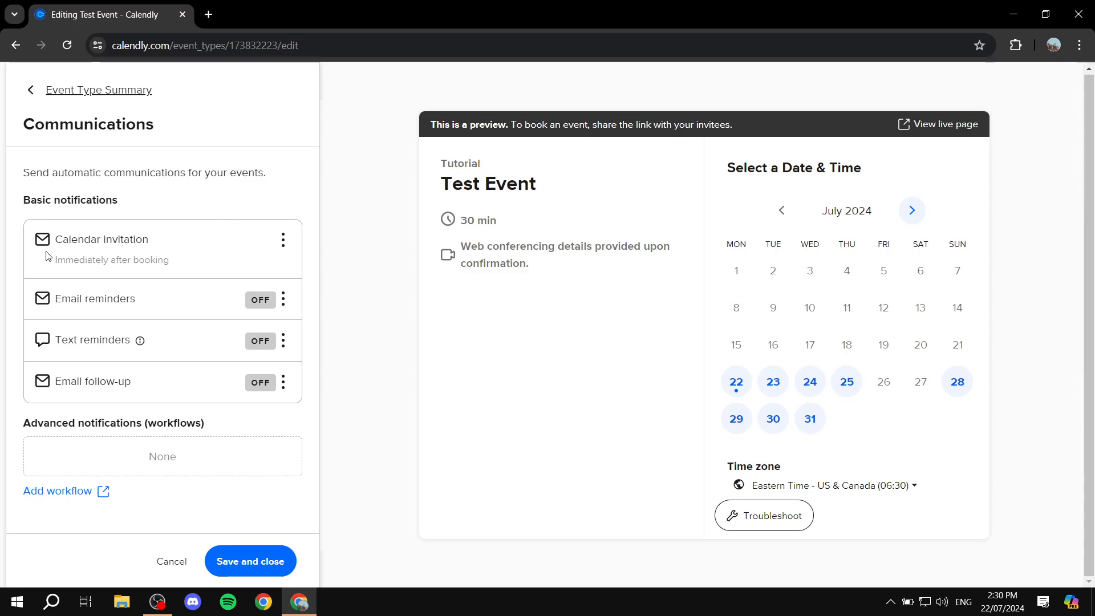
pyautogui.click(282, 305)
pyautogui.click(287, 365)
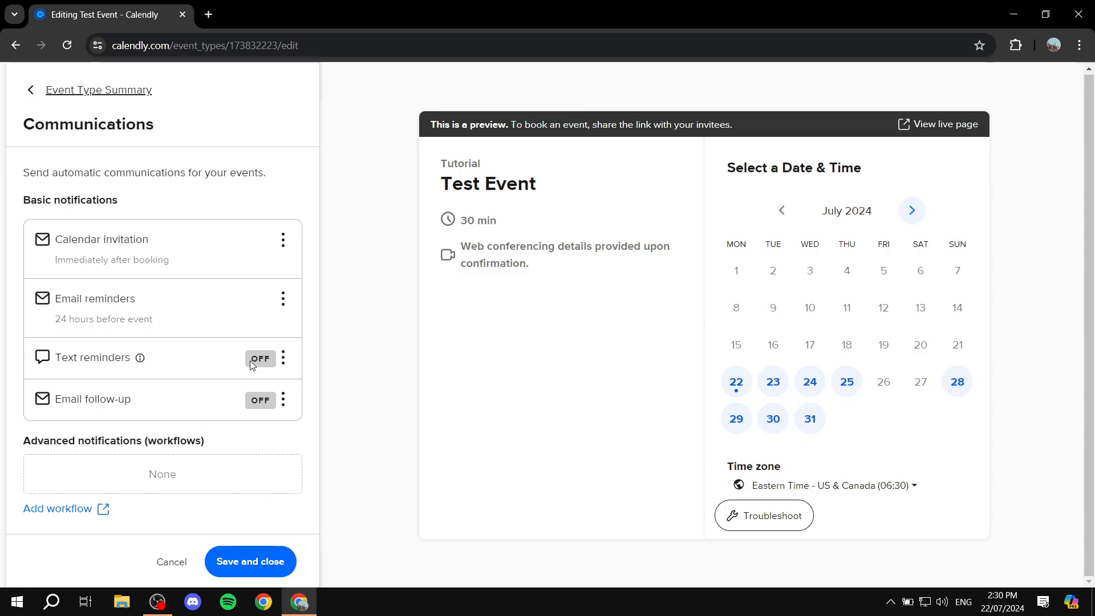
pyautogui.click(283, 358)
pyautogui.click(289, 426)
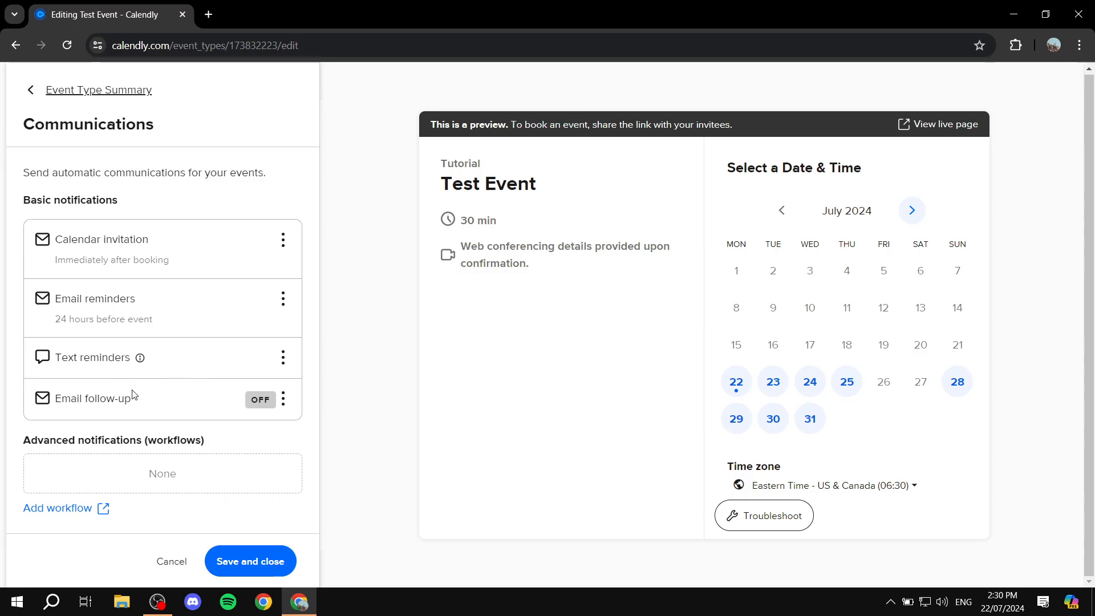
# Step: Turn on the email follow-up and save the communications settings
pyautogui.click(283, 400)
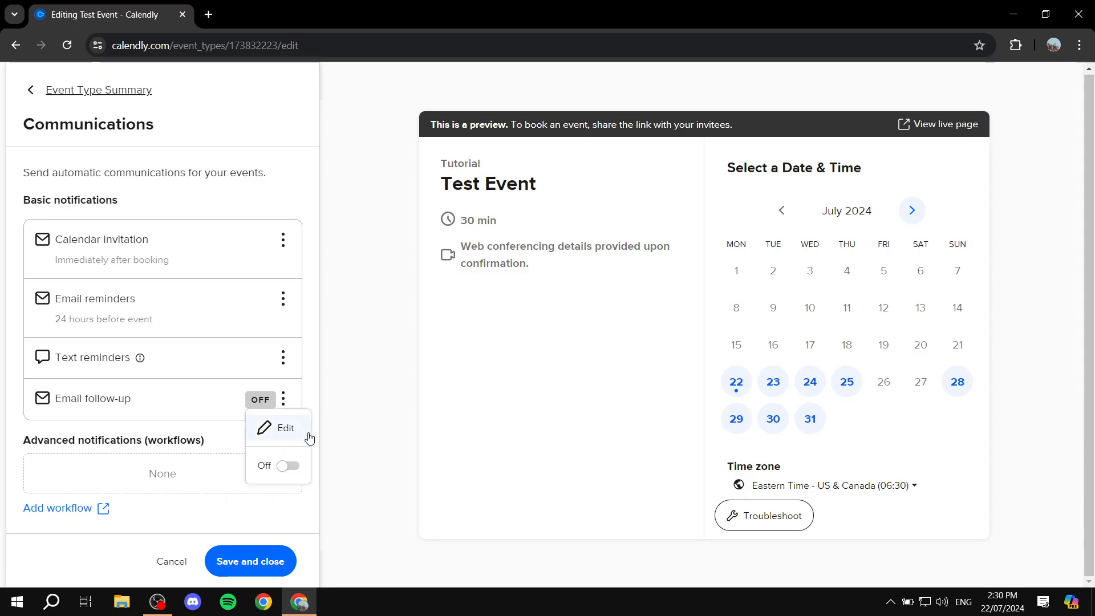
pyautogui.click(290, 465)
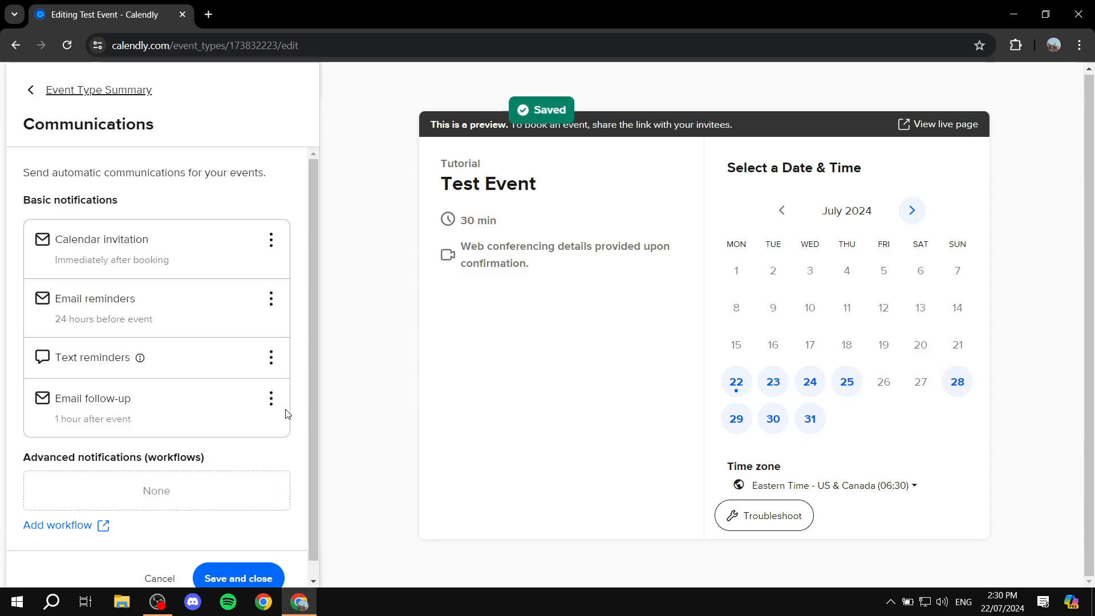
pyautogui.scroll(-2, 217, 434)
pyautogui.click(238, 562)
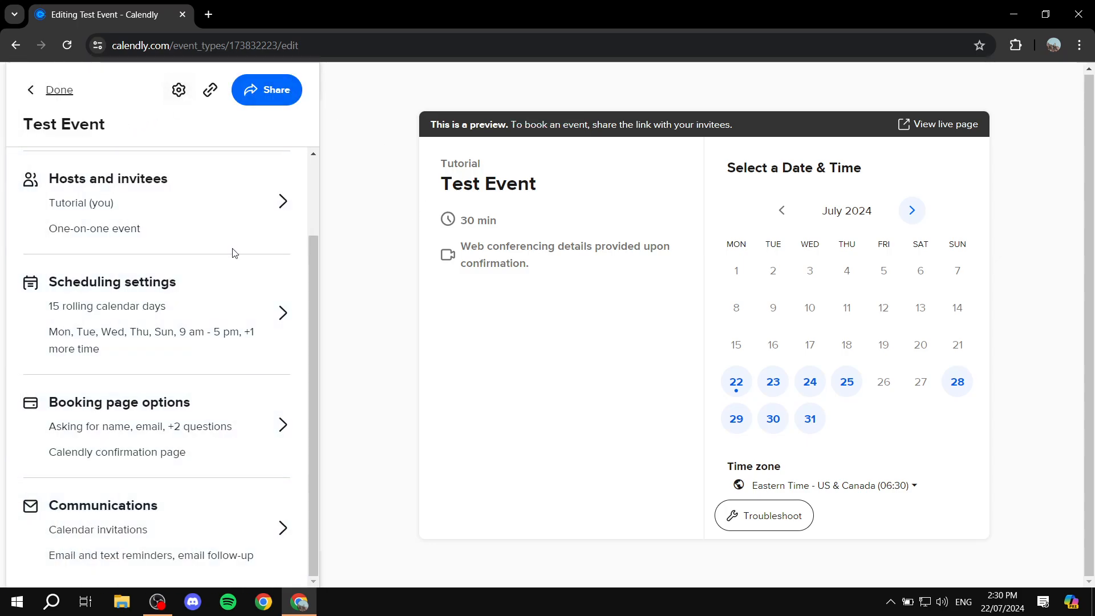
# Step: Copy Test Event's scheduling link, return to Event types and dismiss the first-meeting tip
pyautogui.scroll(2, 161, 228)
pyautogui.moveTo(153, 126); pyautogui.dragTo(33, 144)
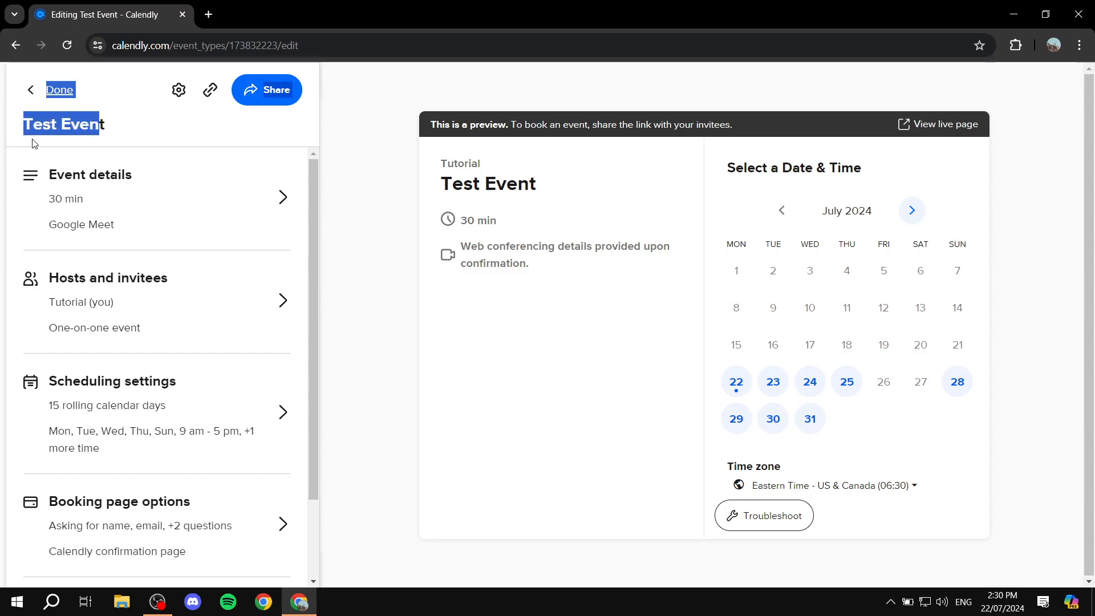
pyautogui.click(137, 120)
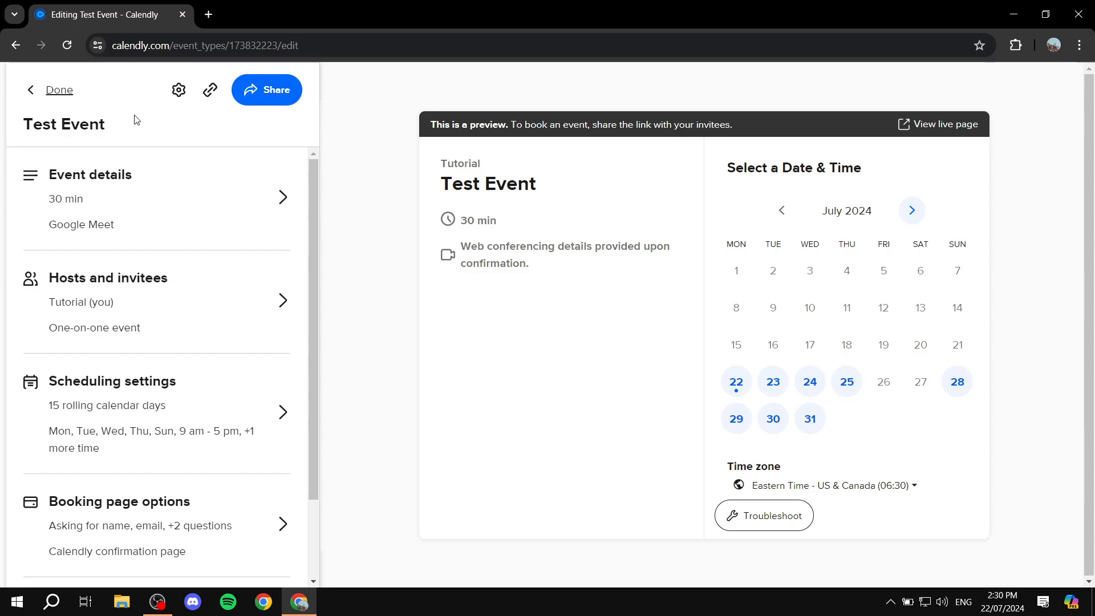
pyautogui.click(284, 88)
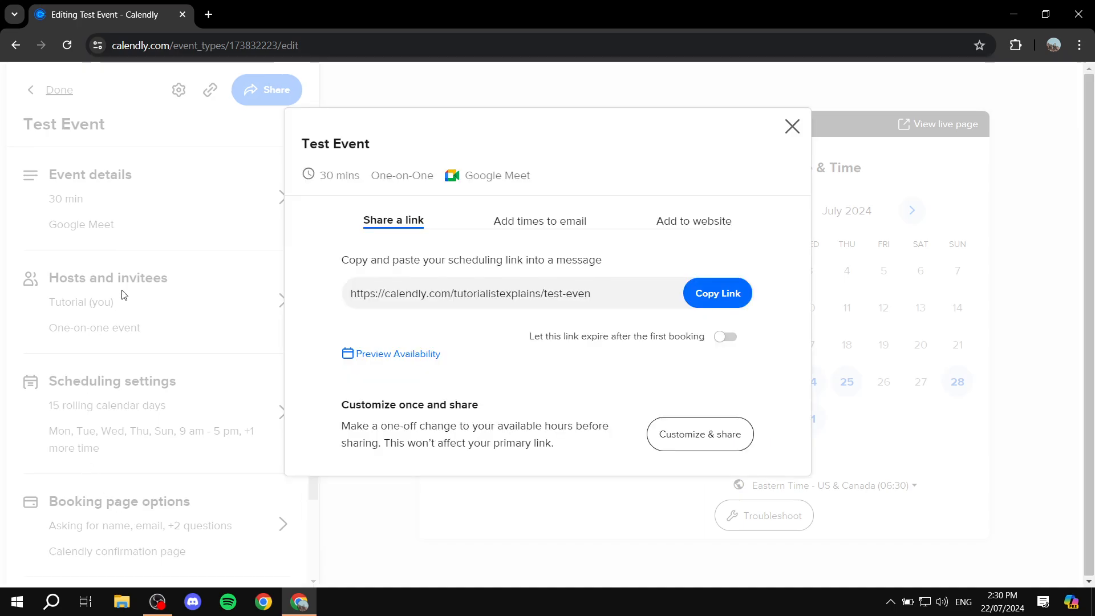
pyautogui.click(691, 288)
pyautogui.click(792, 126)
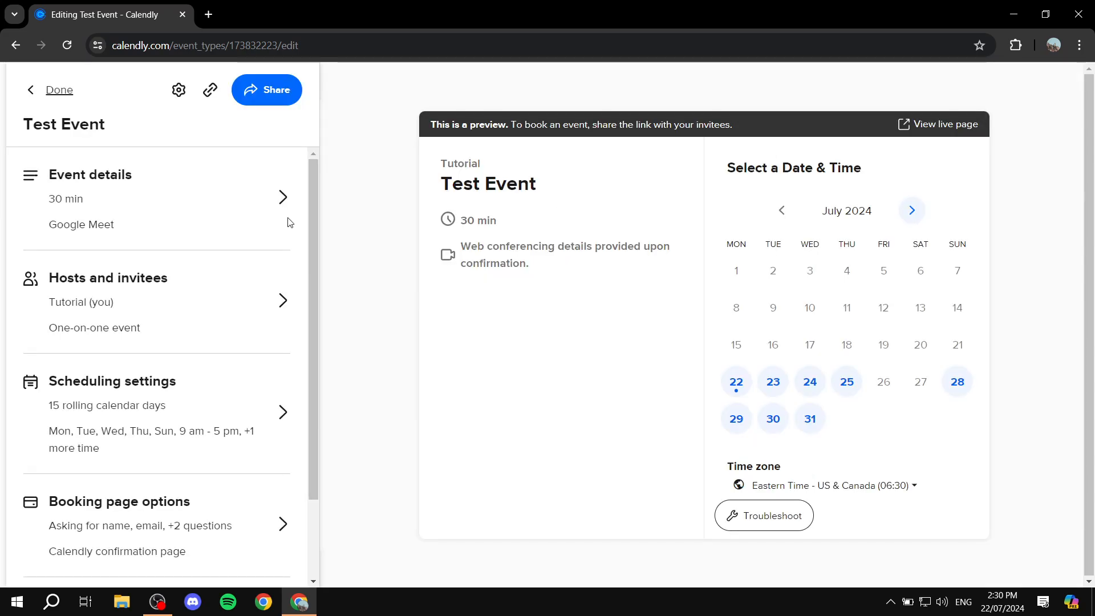
pyautogui.click(32, 93)
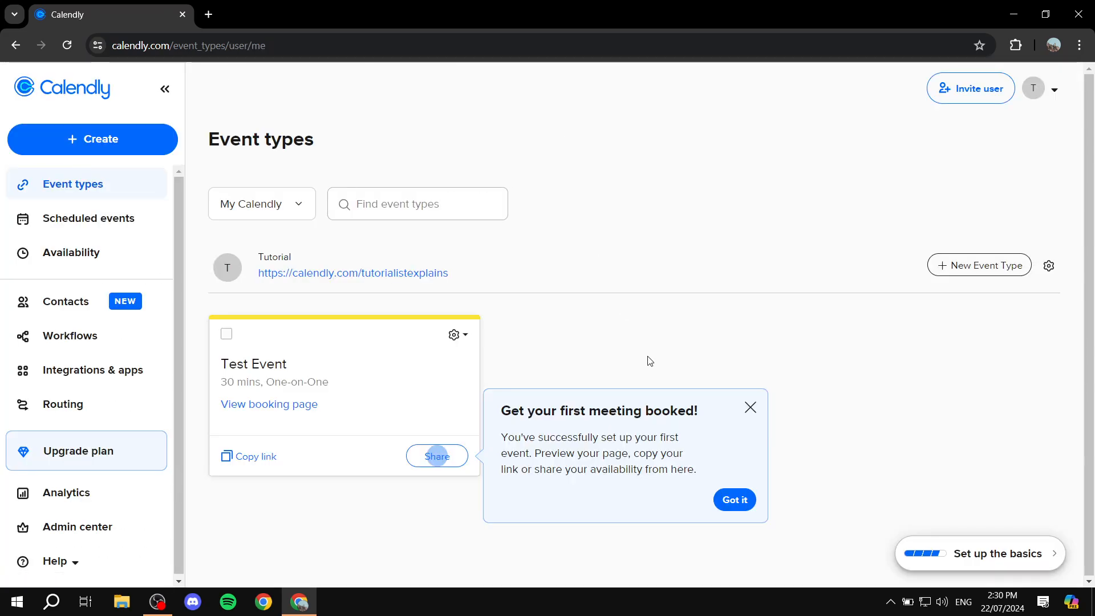
pyautogui.click(750, 406)
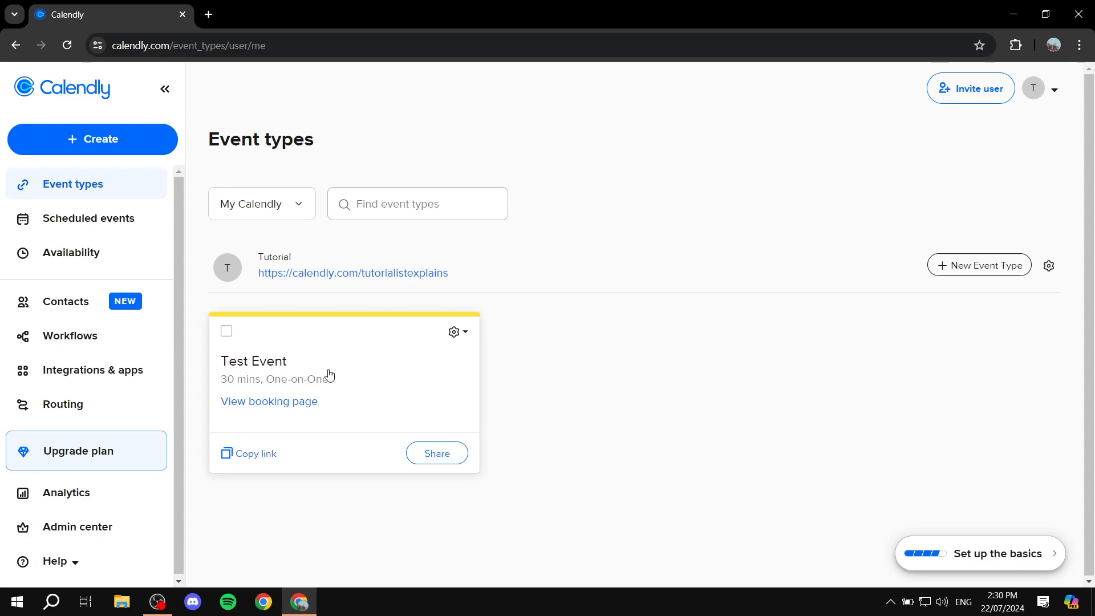